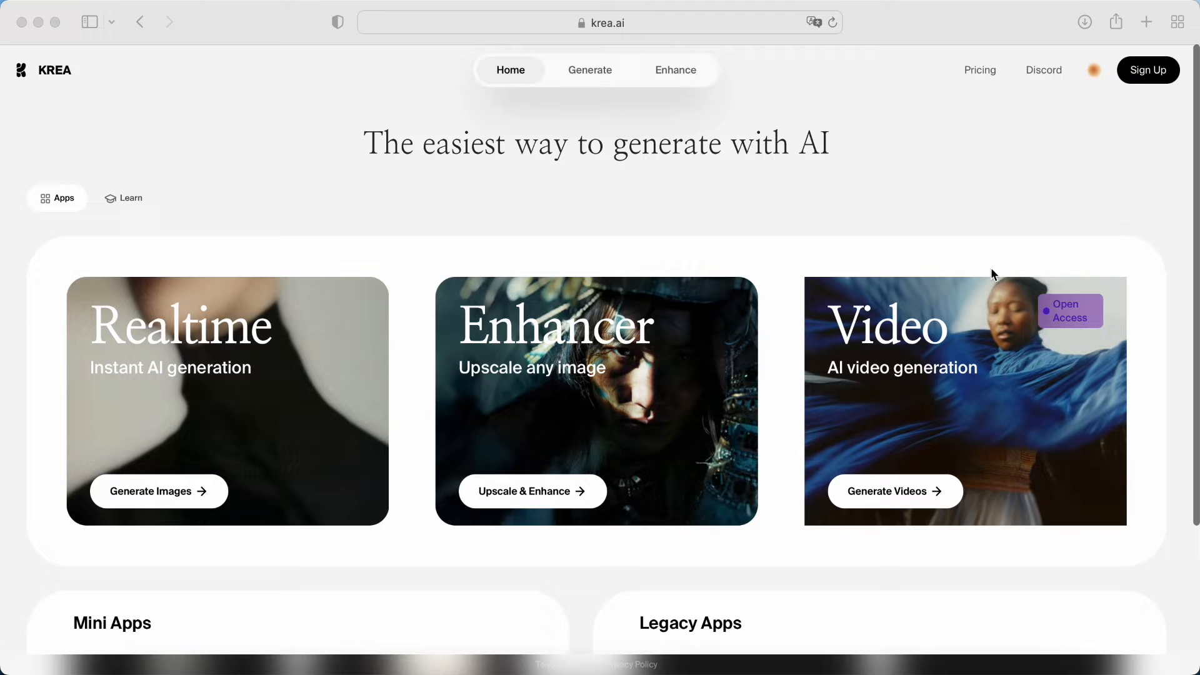
# Open the KREA pricing page to examine the plans, and return to the home page
pyautogui.click(978, 71)
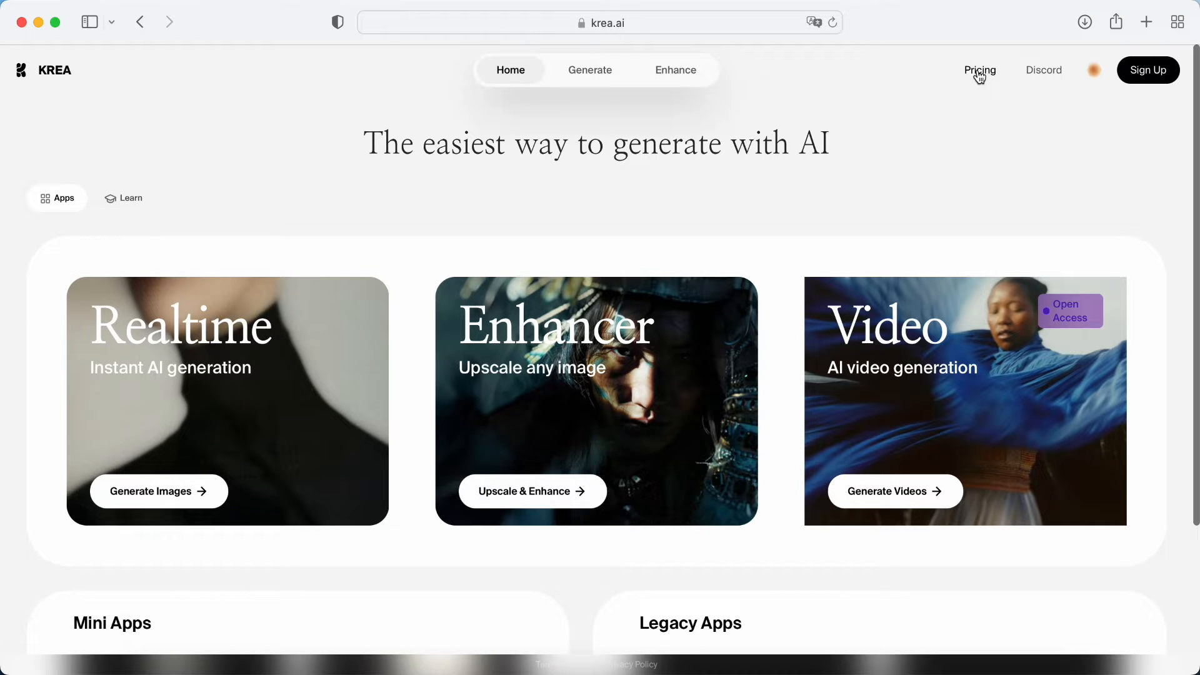
pyautogui.click(980, 72)
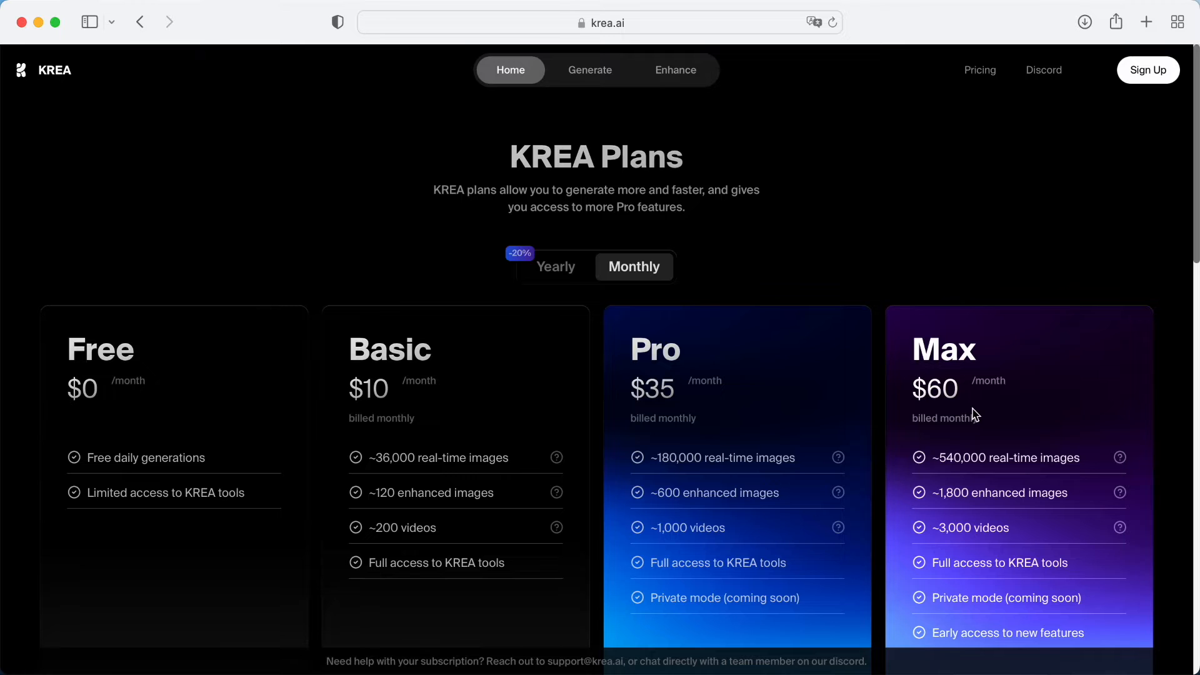
pyautogui.click(512, 74)
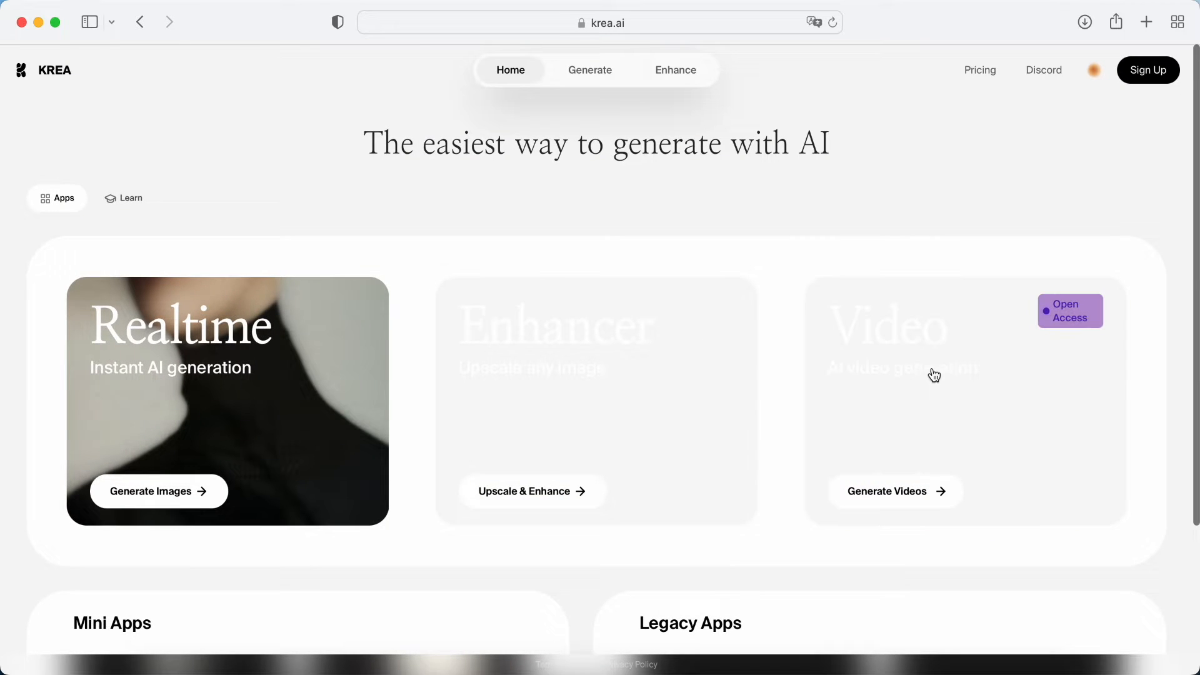
# Open the AI video generator and sign in to KREA with the Google account
pyautogui.click(932, 496)
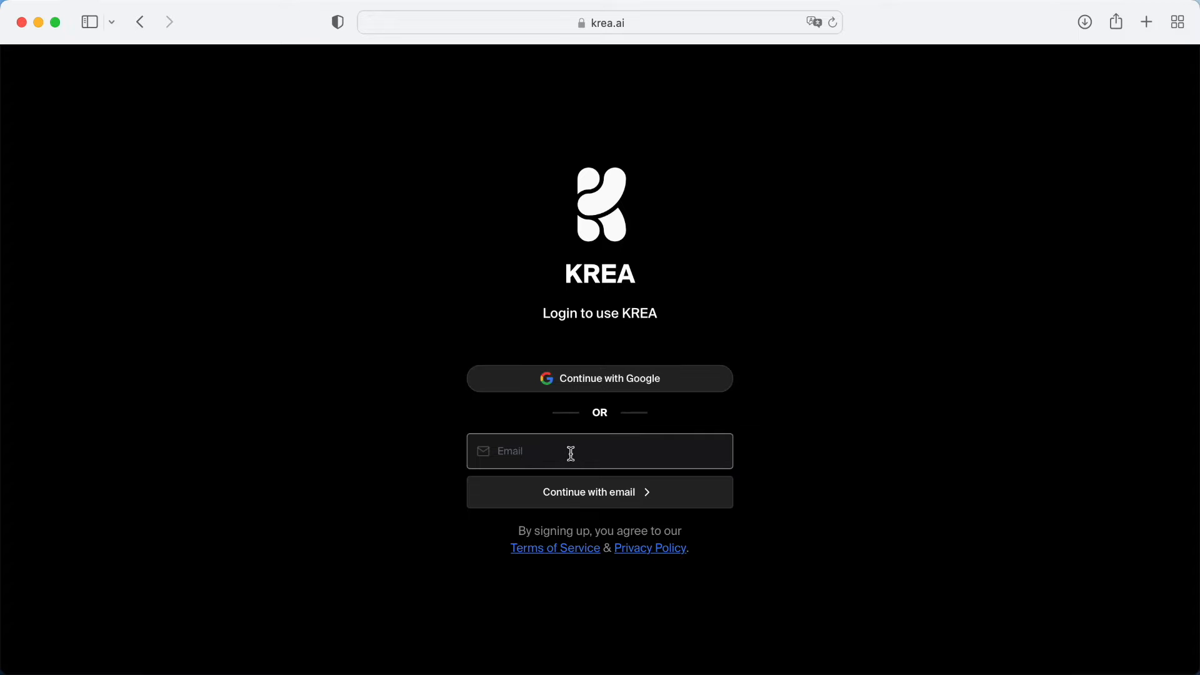
pyautogui.click(607, 386)
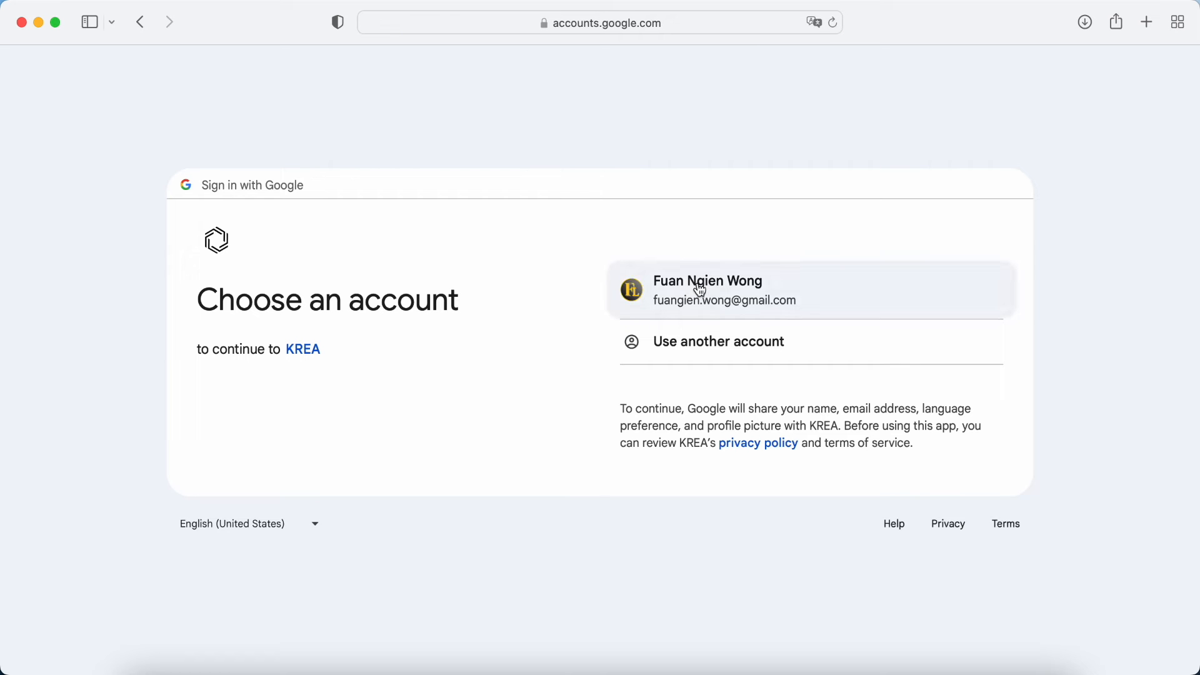
pyautogui.click(700, 286)
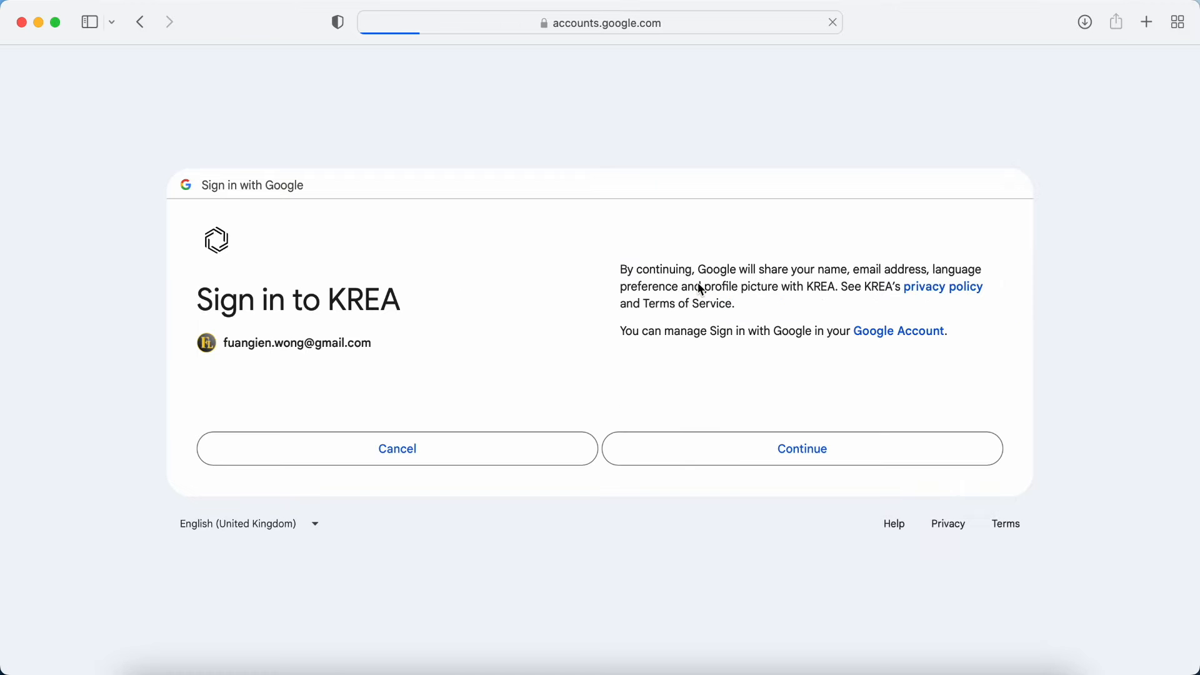
pyautogui.click(733, 447)
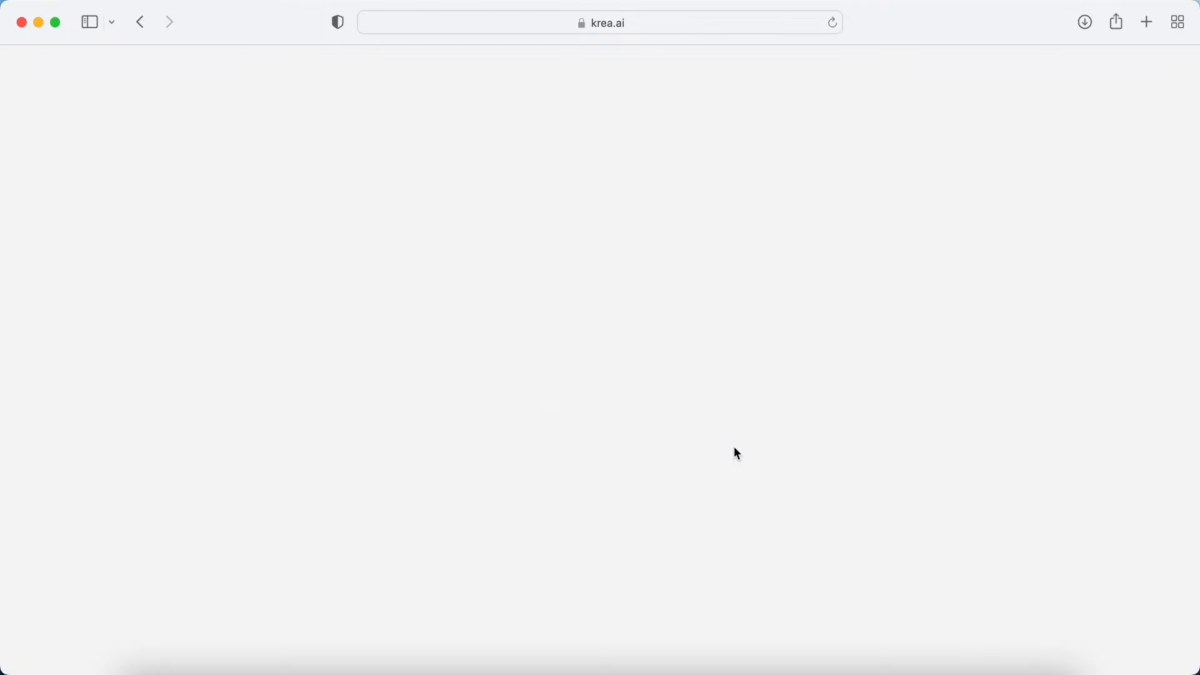
# Start Krea Video, open its app and play the sample samurai clip
pyautogui.click(575, 372)
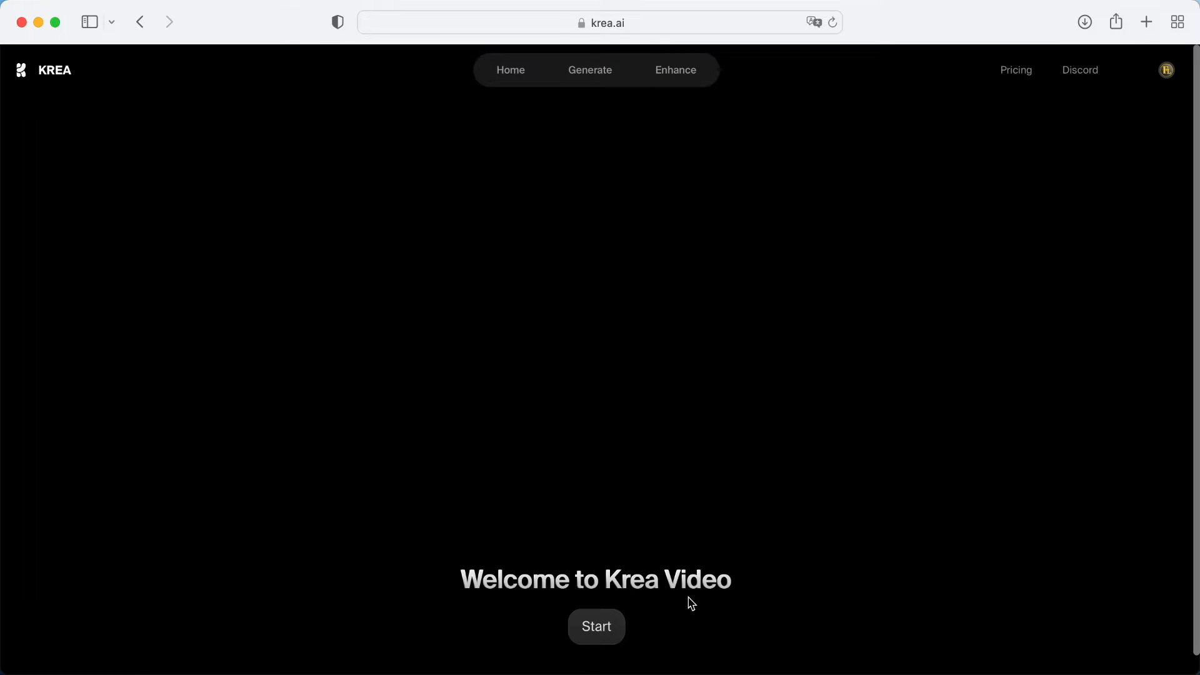
pyautogui.click(602, 628)
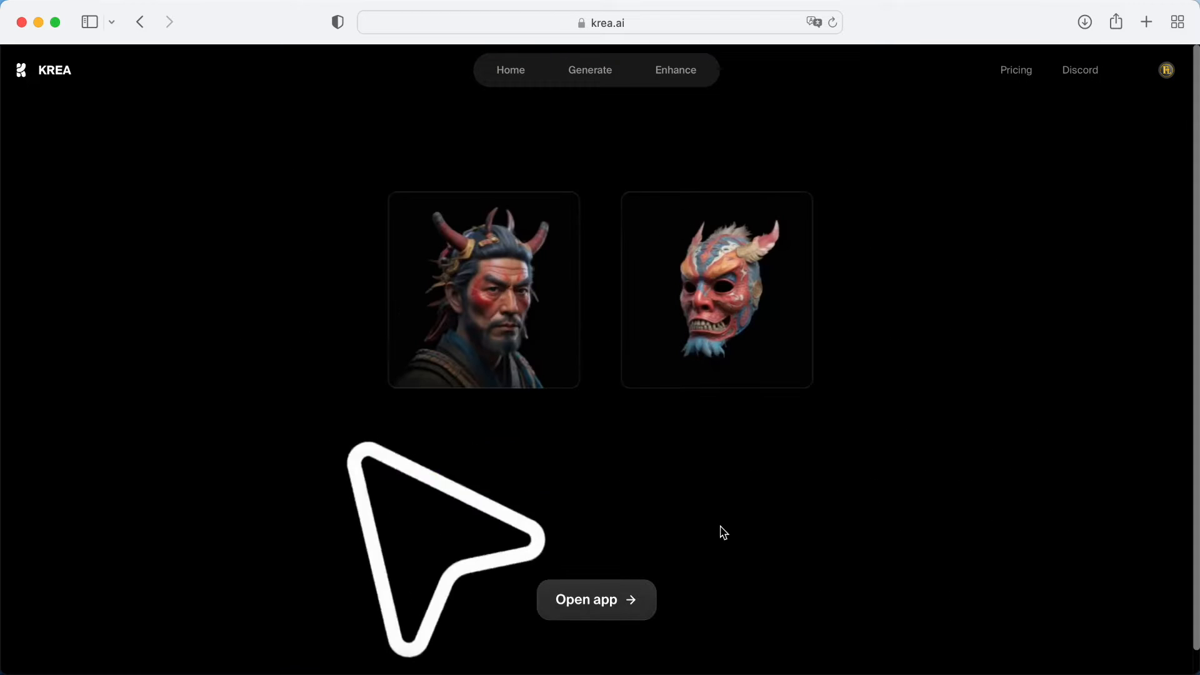
pyautogui.click(609, 602)
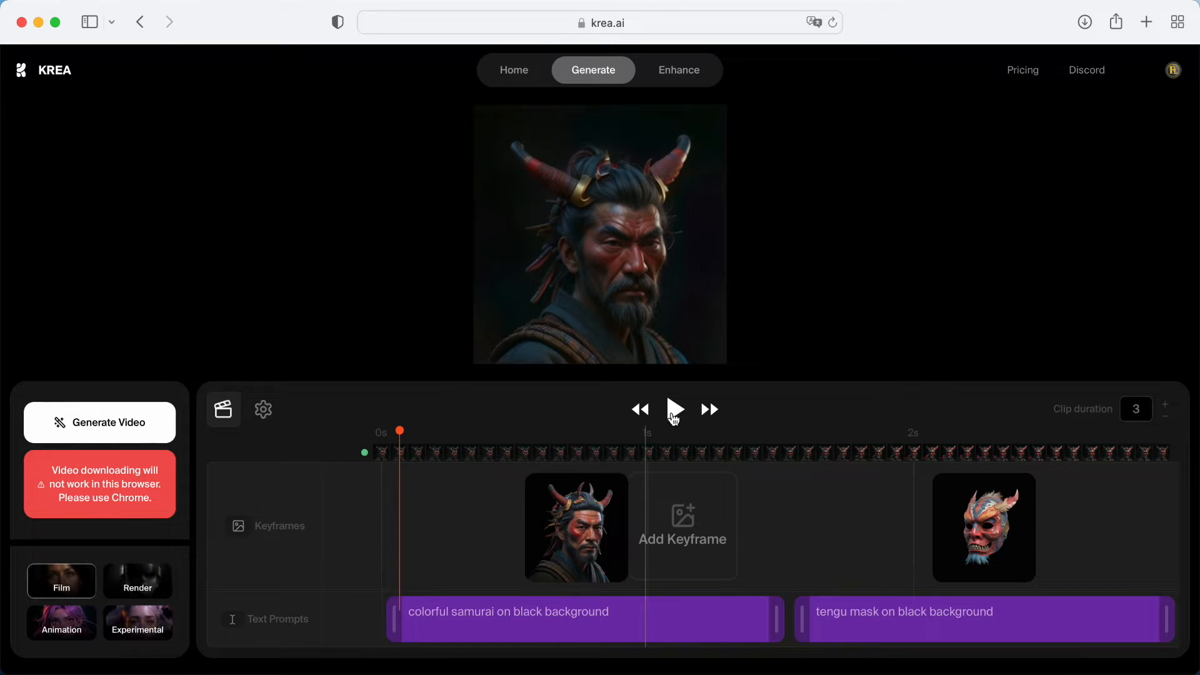
pyautogui.click(678, 411)
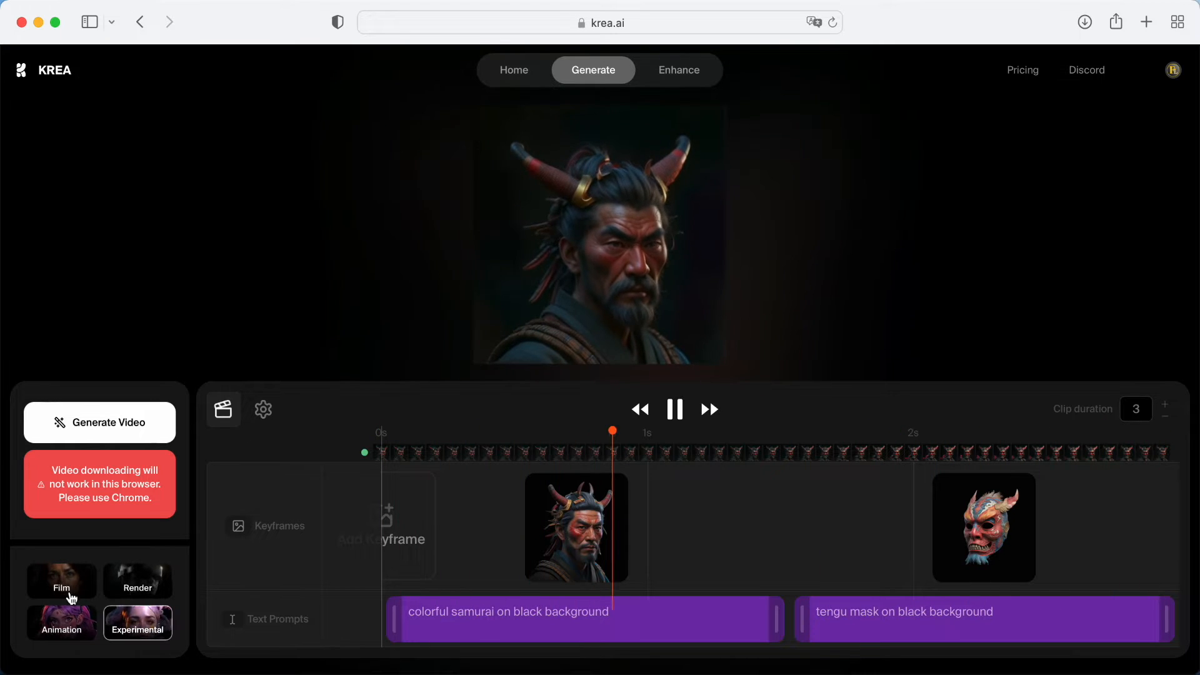
# Choose the Film style and delete the samurai and tengu mask sample keyframes from the timeline
pyautogui.click(70, 590)
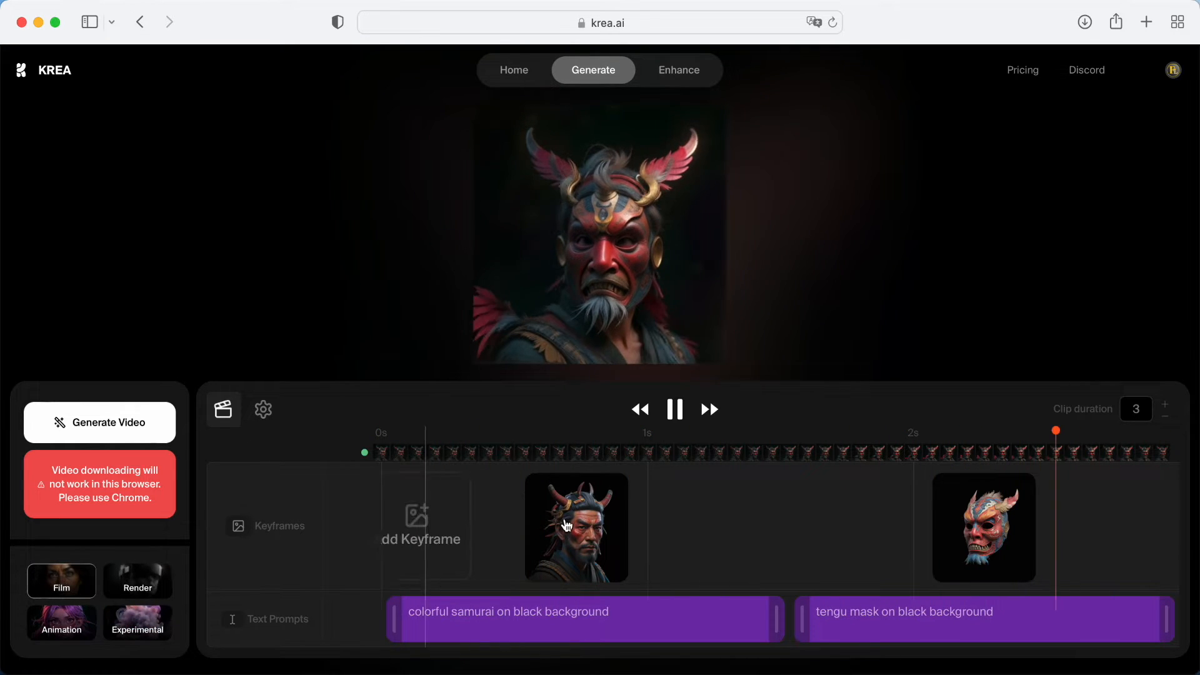
pyautogui.click(558, 527)
pyautogui.click(614, 488)
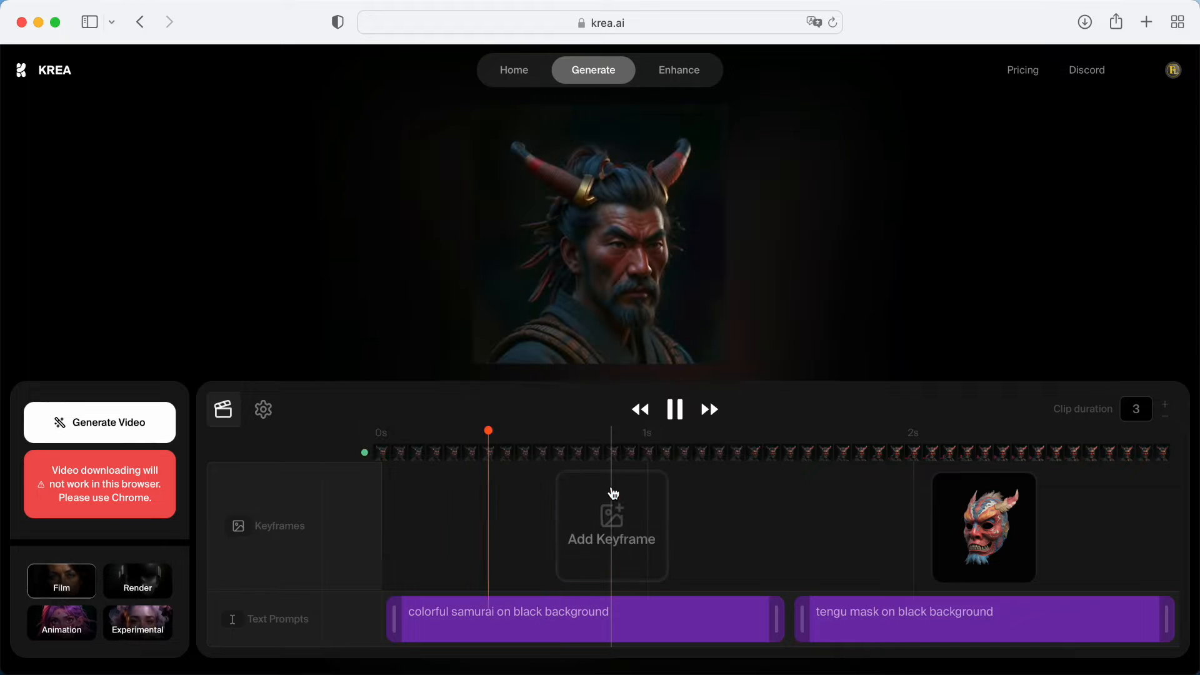
pyautogui.click(1023, 486)
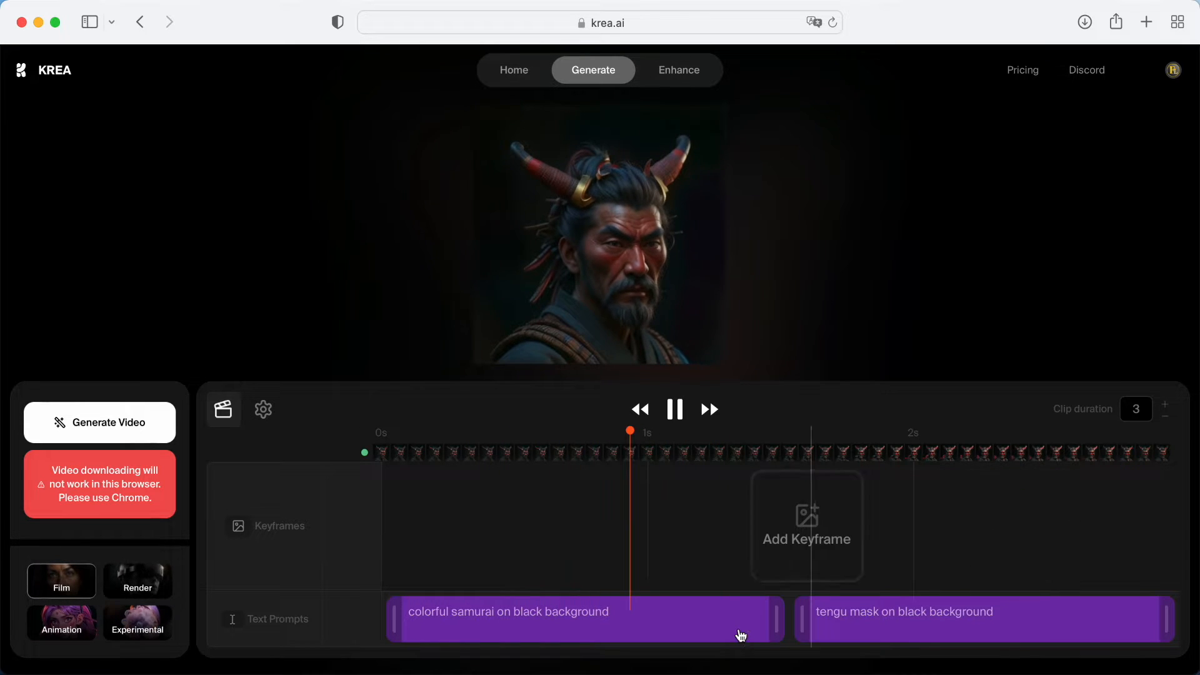
# Delete the "colorful samurai on black background" and "tengu mask on black background" text prompts from the timeline
pyautogui.moveTo(757, 629)
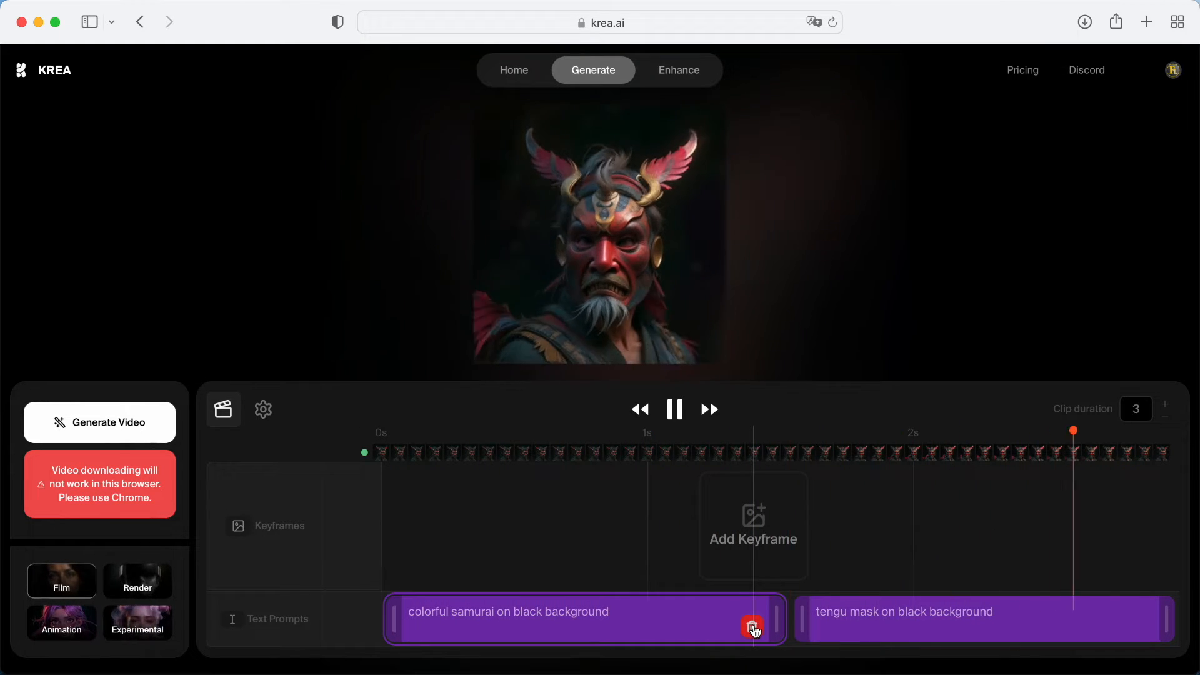
pyautogui.click(755, 628)
pyautogui.moveTo(929, 617)
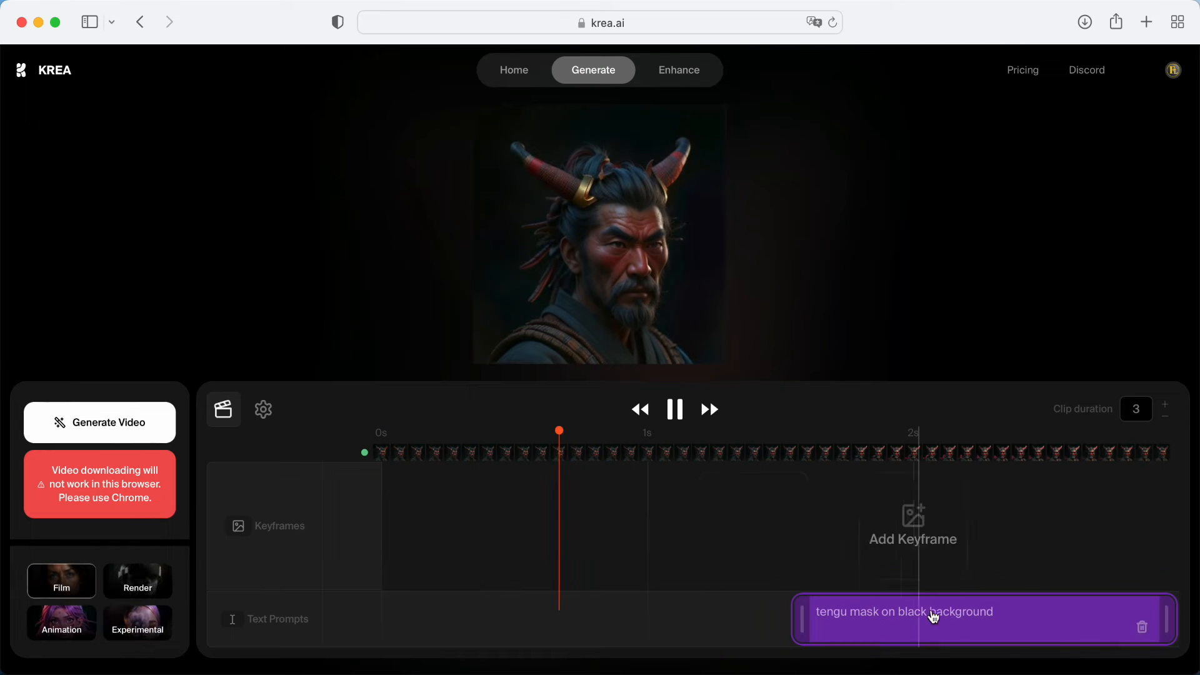
pyautogui.click(1134, 627)
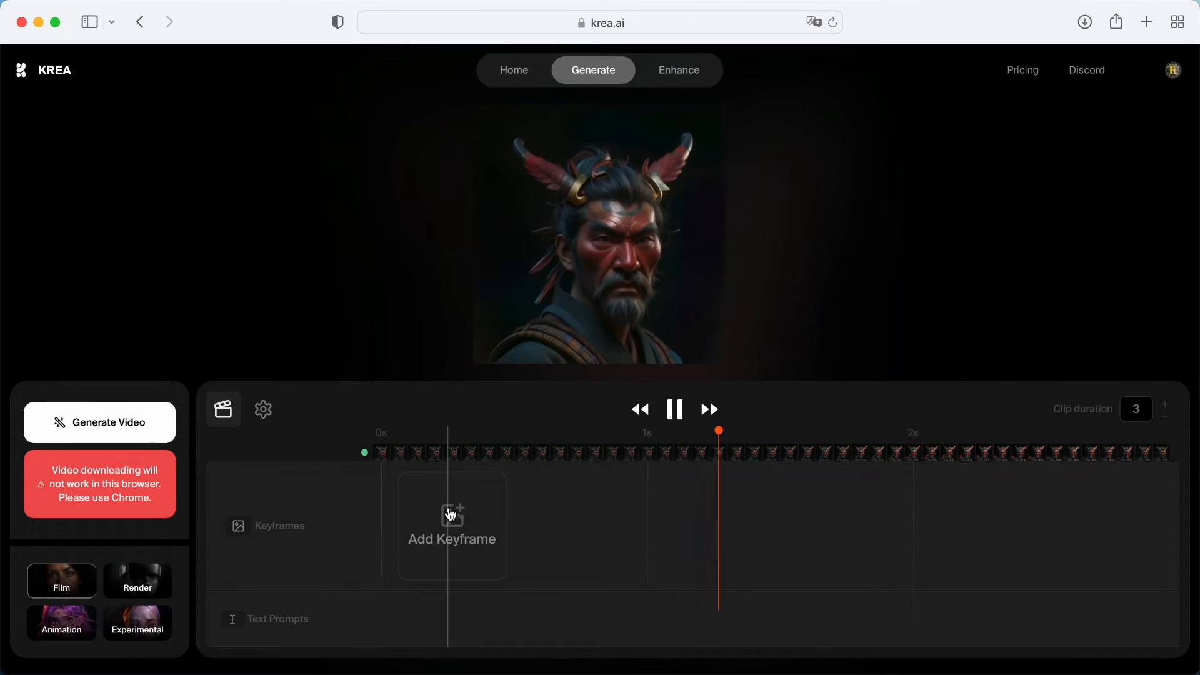
# Add a keyframe near the start of the timeline using the baby image
pyautogui.click(452, 514)
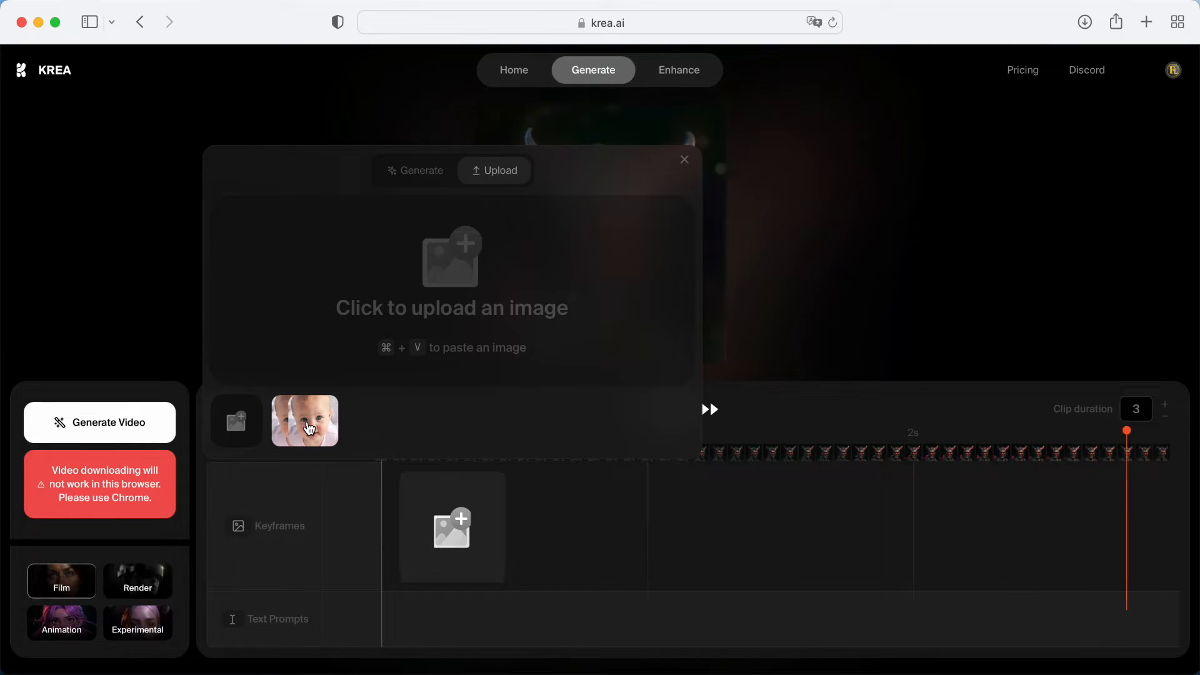
pyautogui.click(456, 533)
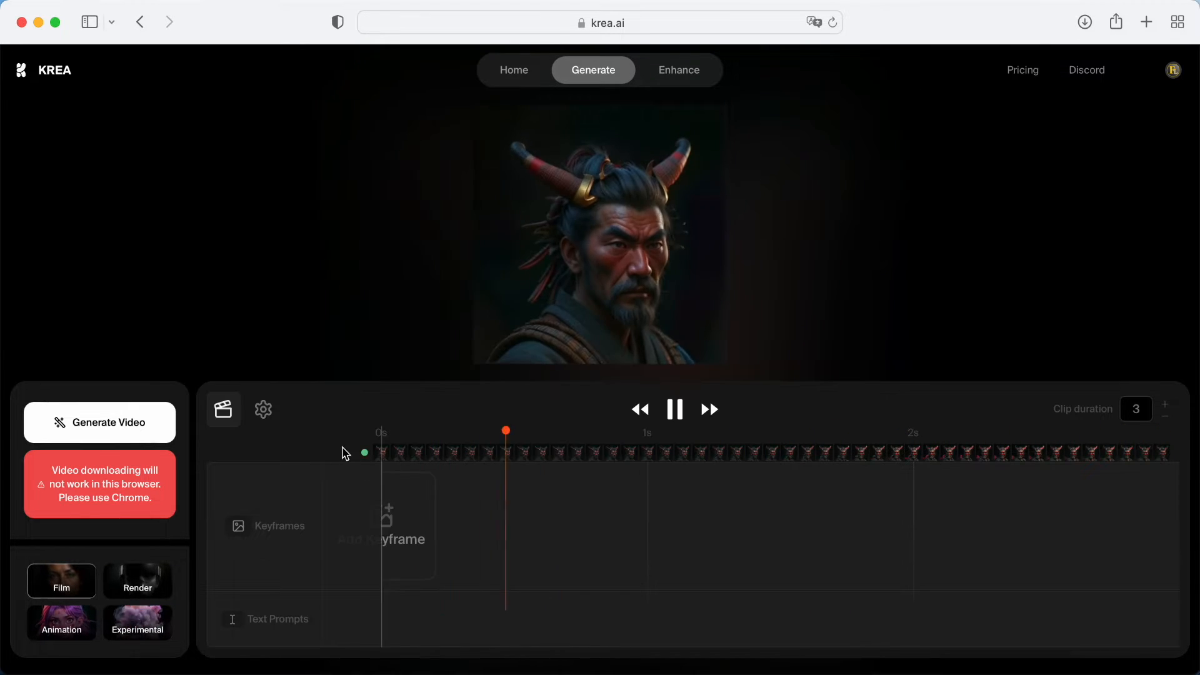
pyautogui.click(451, 524)
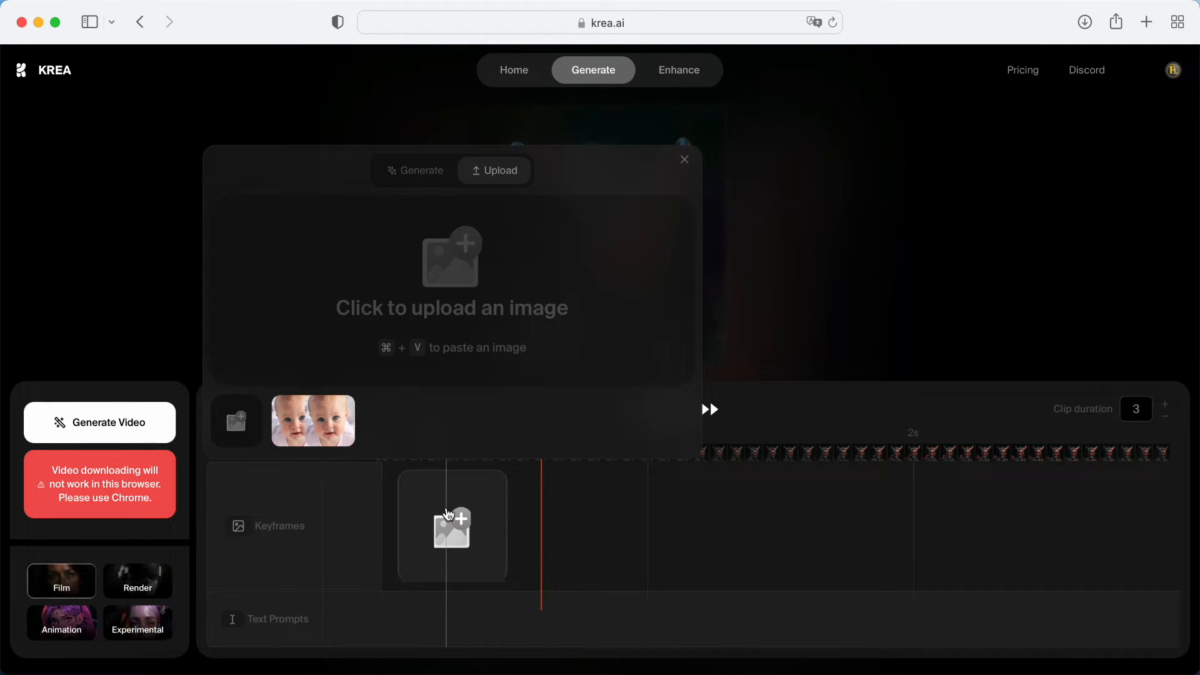
pyautogui.click(450, 531)
pyautogui.click(451, 534)
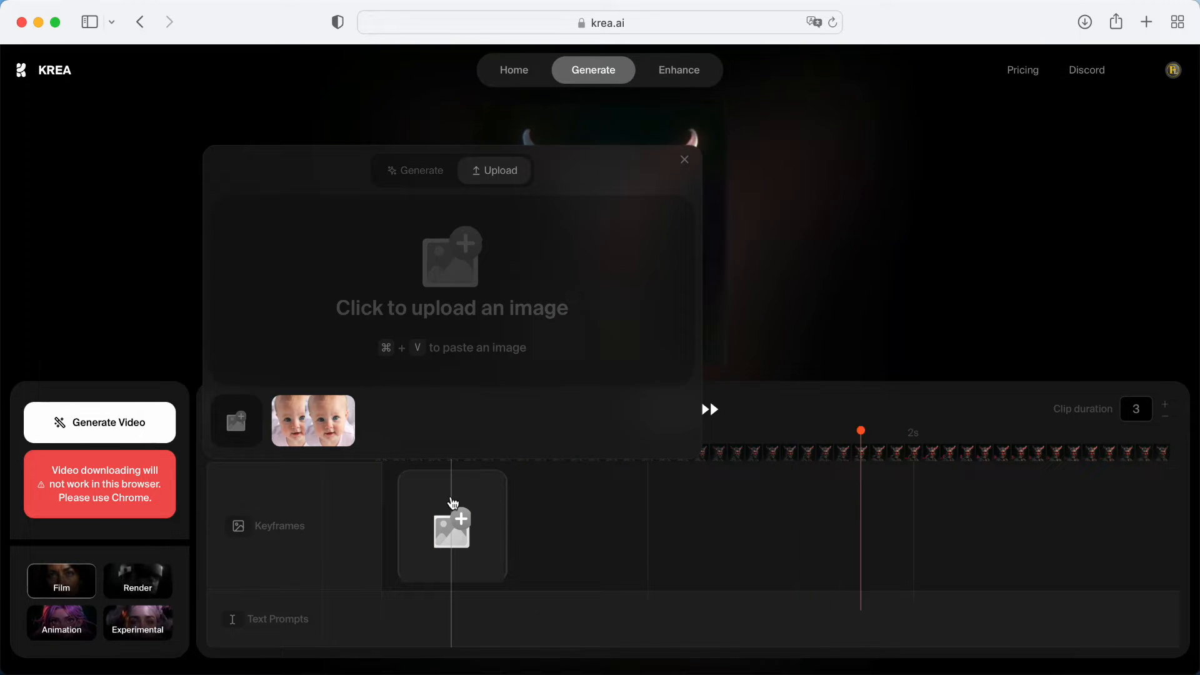
pyautogui.moveTo(326, 425); pyautogui.dragTo(517, 182)
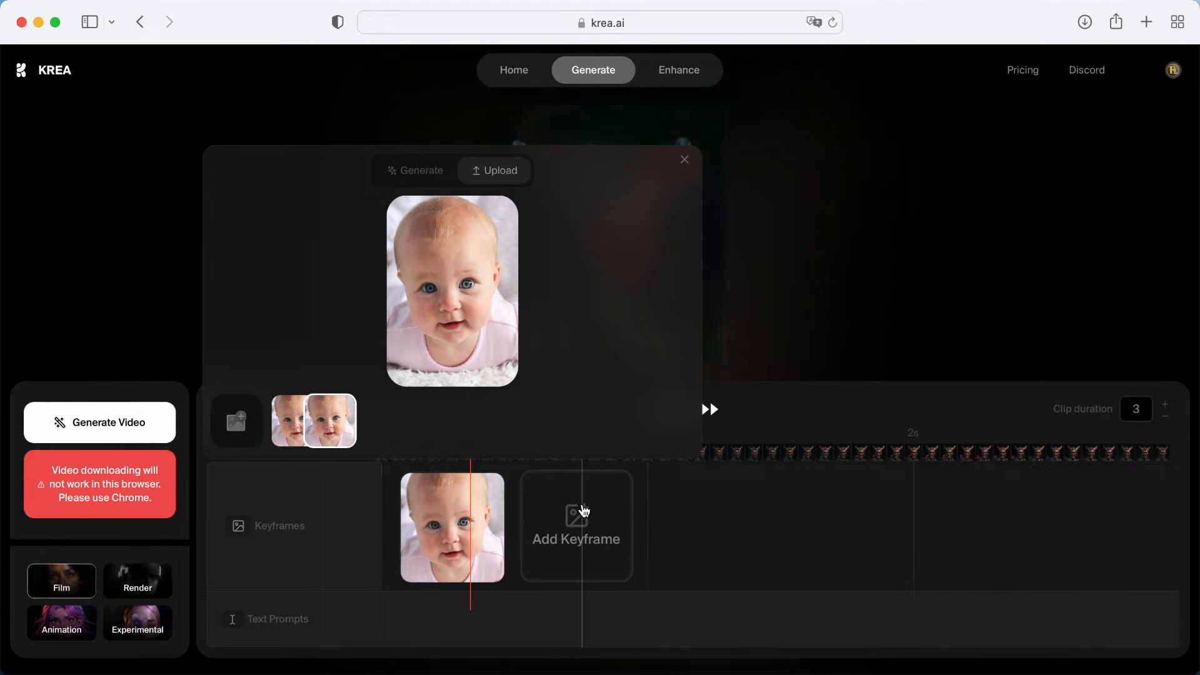
# Add a second keyframe just before the 1 s mark and upload 2.png from the Untitled design-14 folder into it
pyautogui.click(584, 512)
pyautogui.click(584, 512)
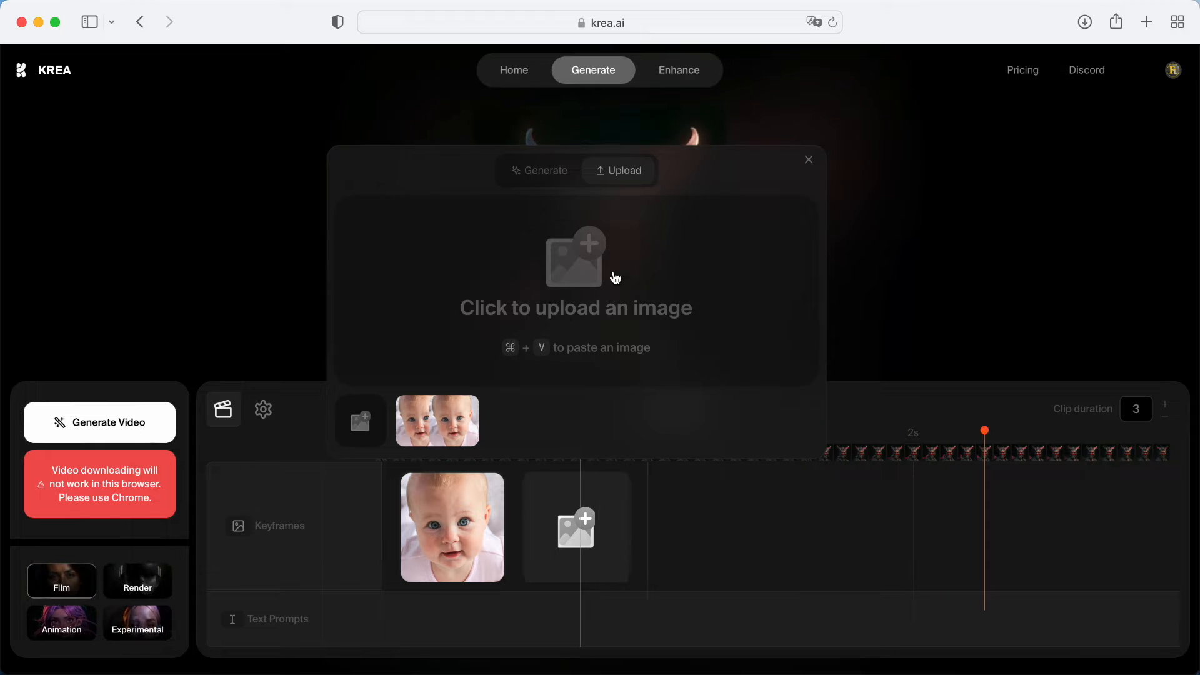
pyautogui.click(148, 670)
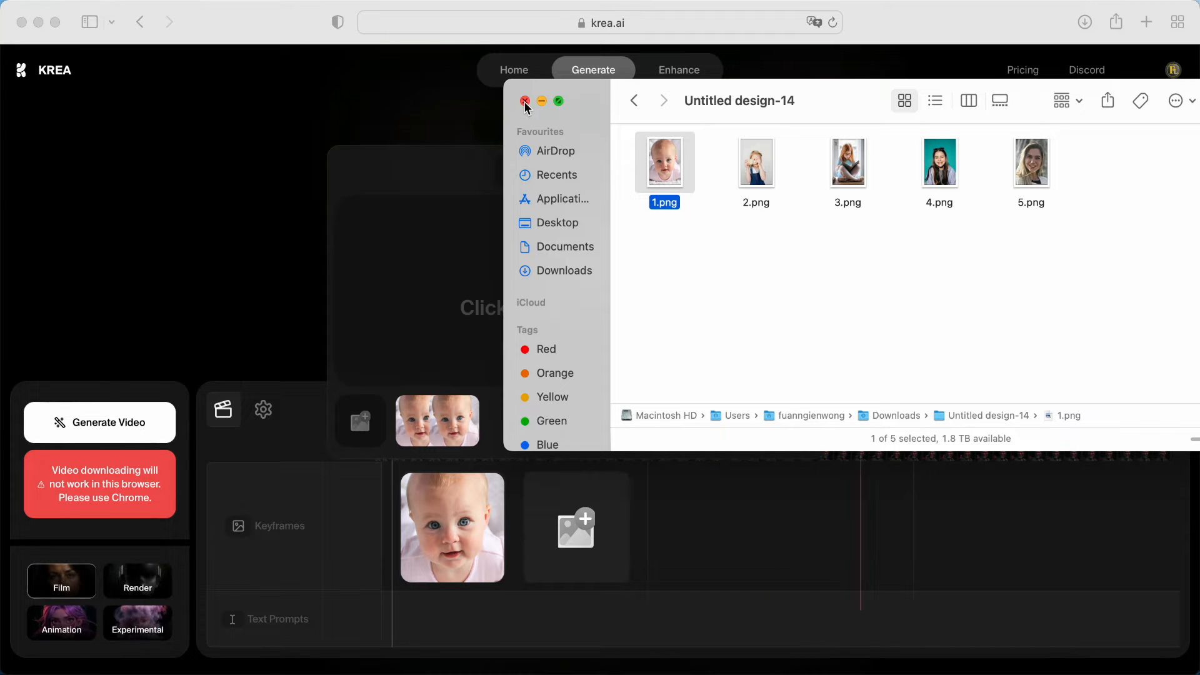
pyautogui.moveTo(757, 178); pyautogui.dragTo(476, 435)
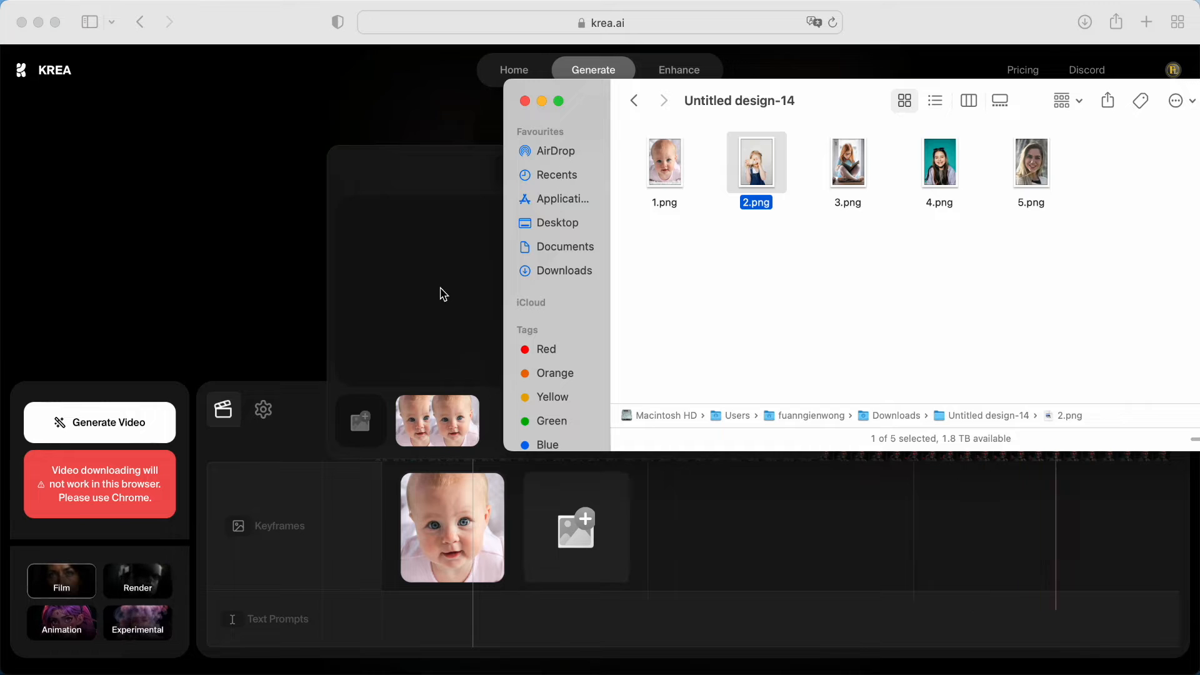
pyautogui.click(444, 295)
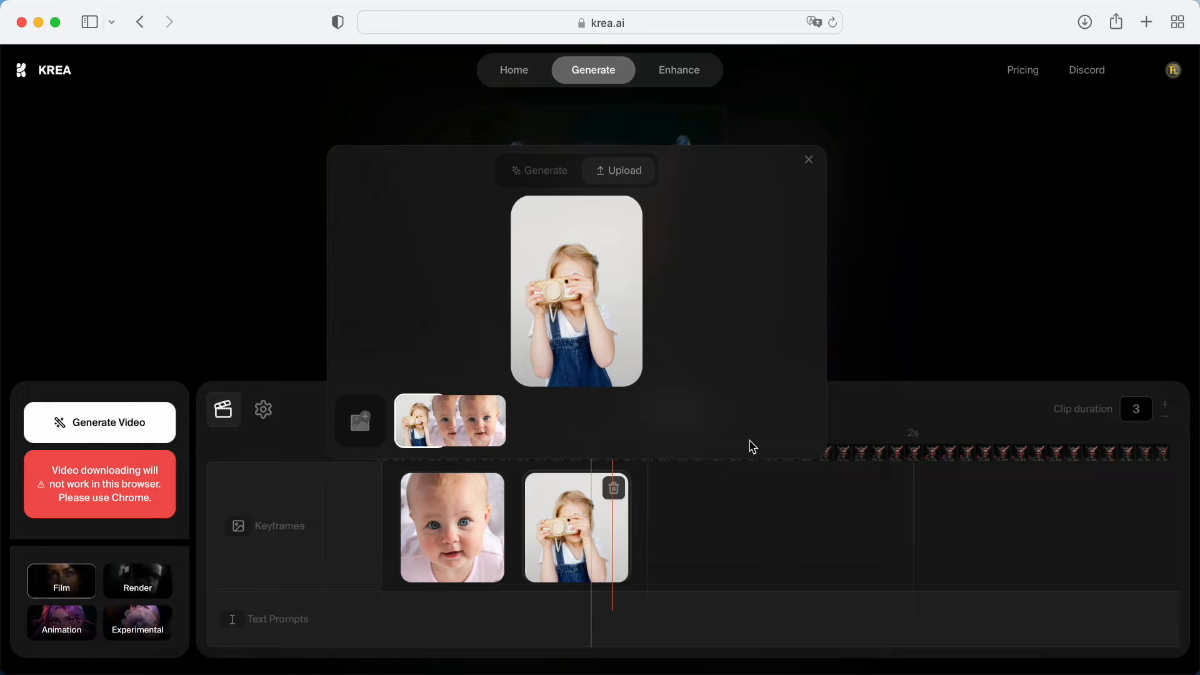
# Add a third keyframe just after the 1 s mark and upload 3.png from the Untitled design-14 folder into it
pyautogui.click(693, 531)
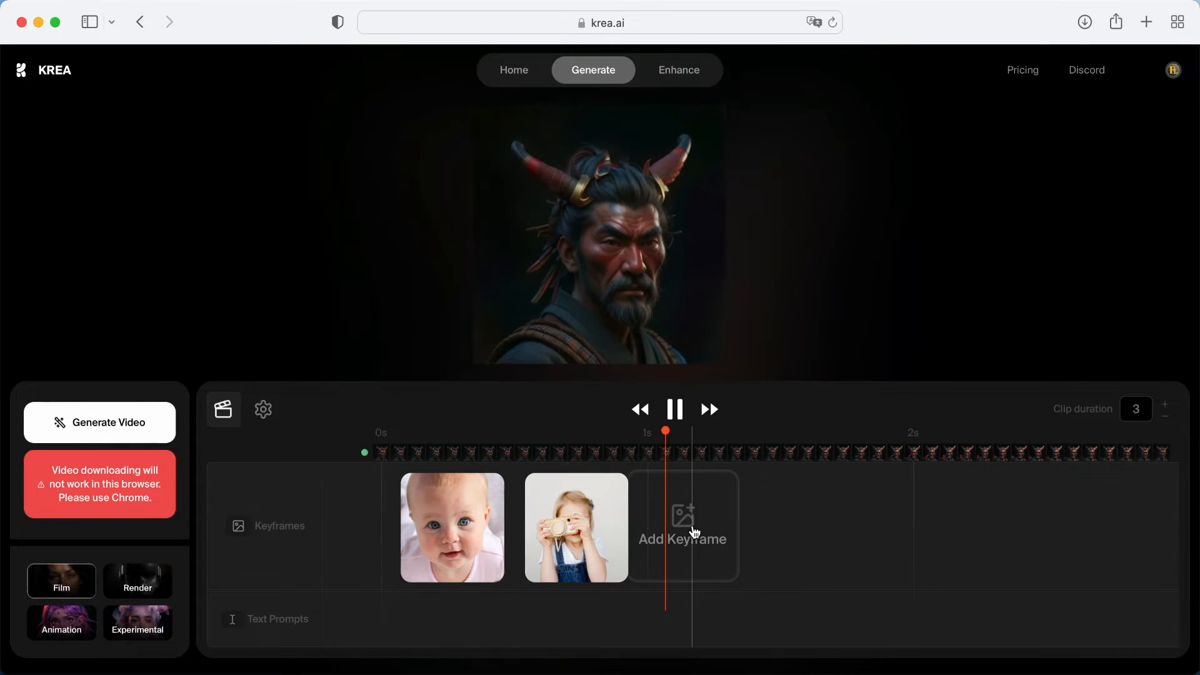
pyautogui.click(706, 534)
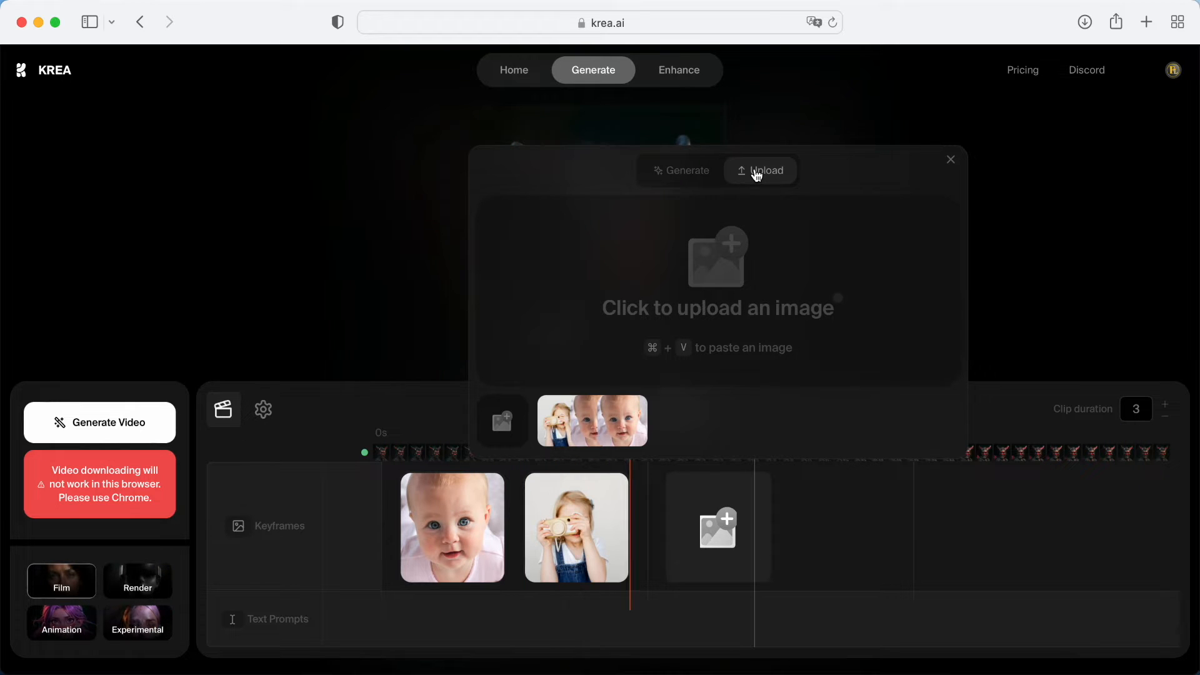
pyautogui.click(148, 669)
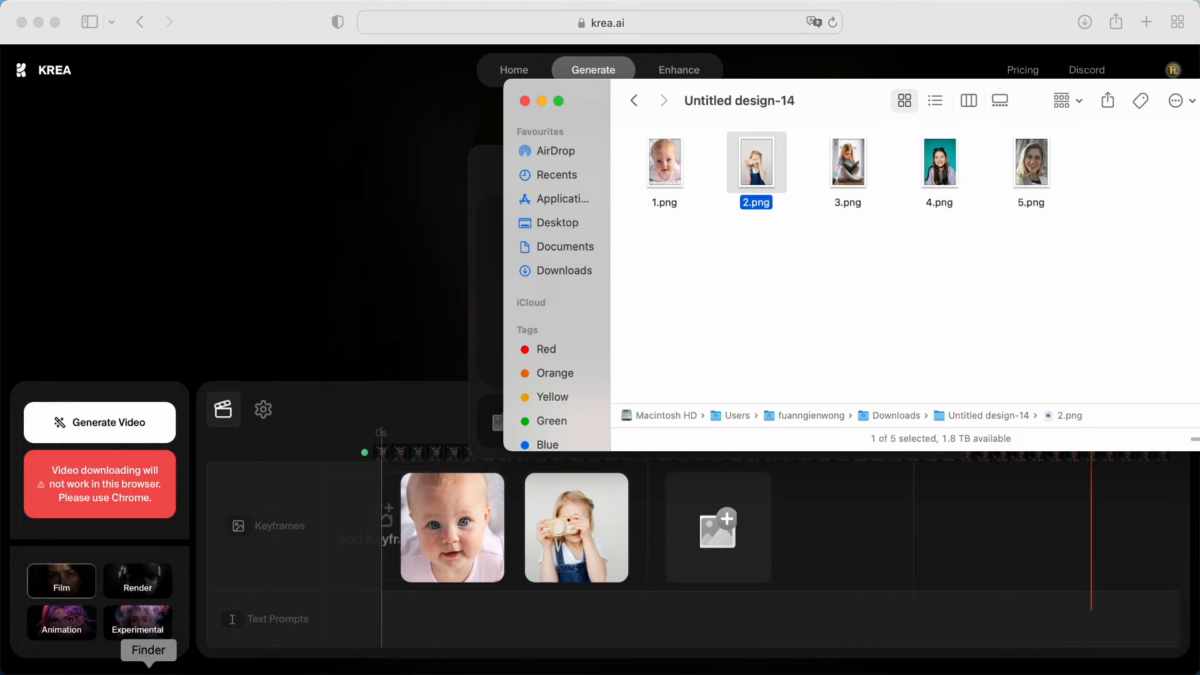
pyautogui.moveTo(848, 164); pyautogui.dragTo(703, 519)
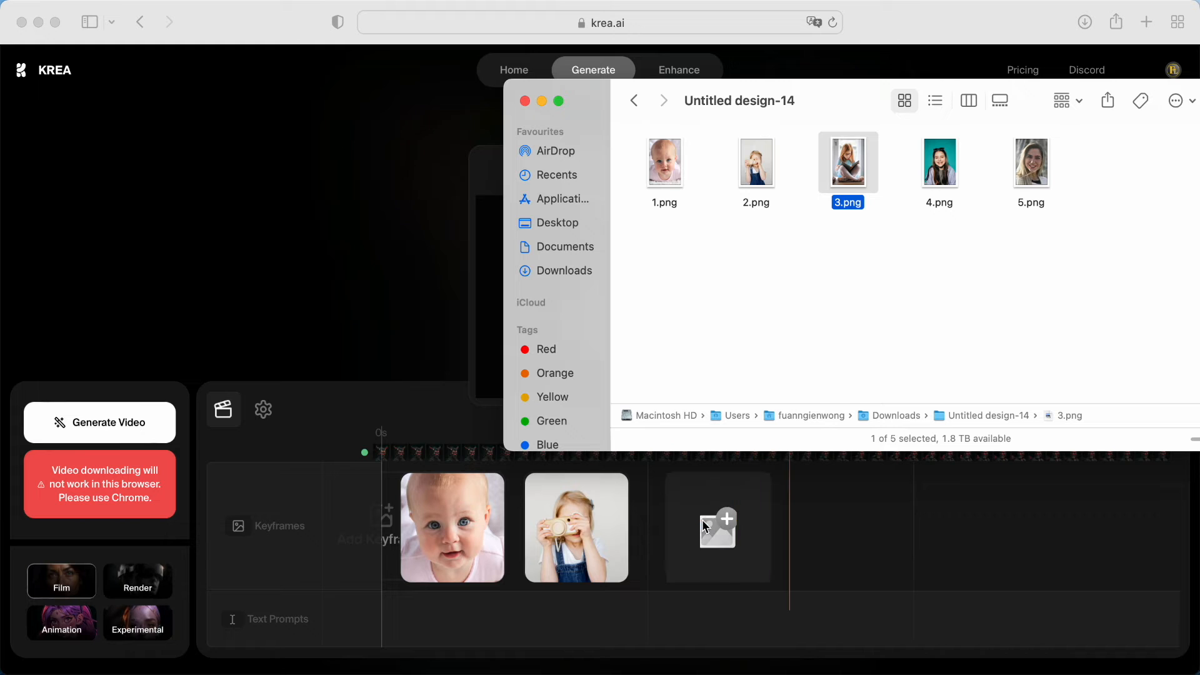
# Move the Finder window away from the keyframe upload area and return to the KREA timeline
pyautogui.moveTo(744, 293); pyautogui.dragTo(192, 208)
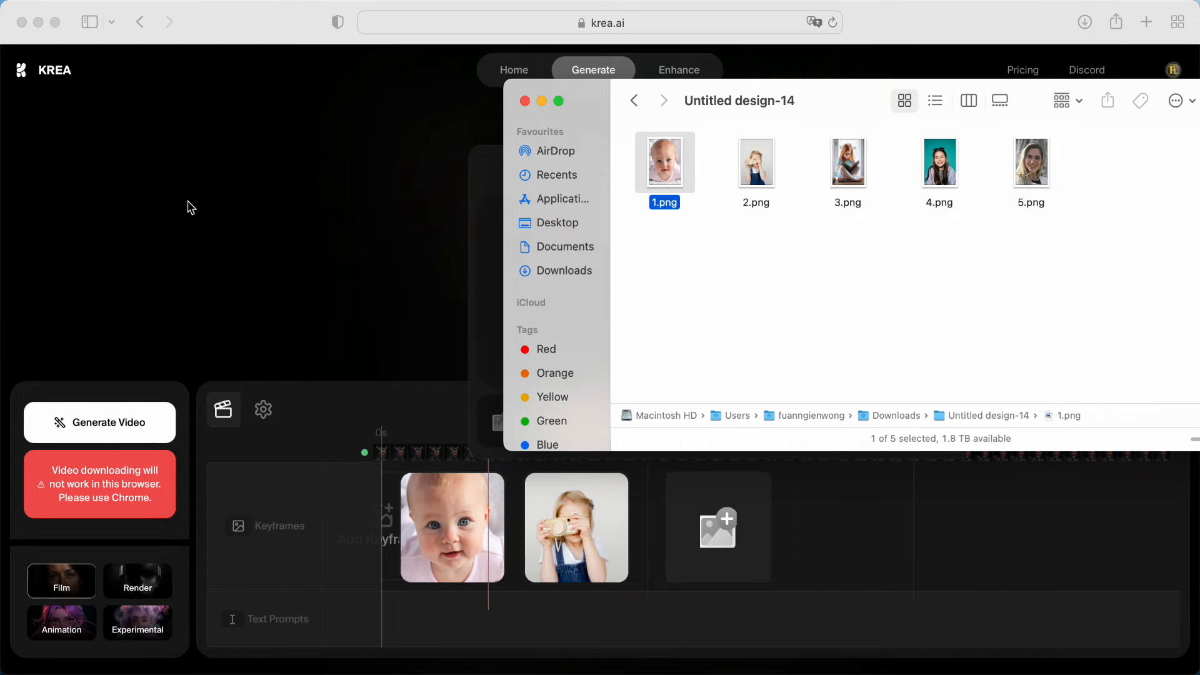
pyautogui.click(793, 273)
pyautogui.moveTo(581, 118); pyautogui.dragTo(237, 104)
pyautogui.moveTo(925, 260); pyautogui.dragTo(748, 269)
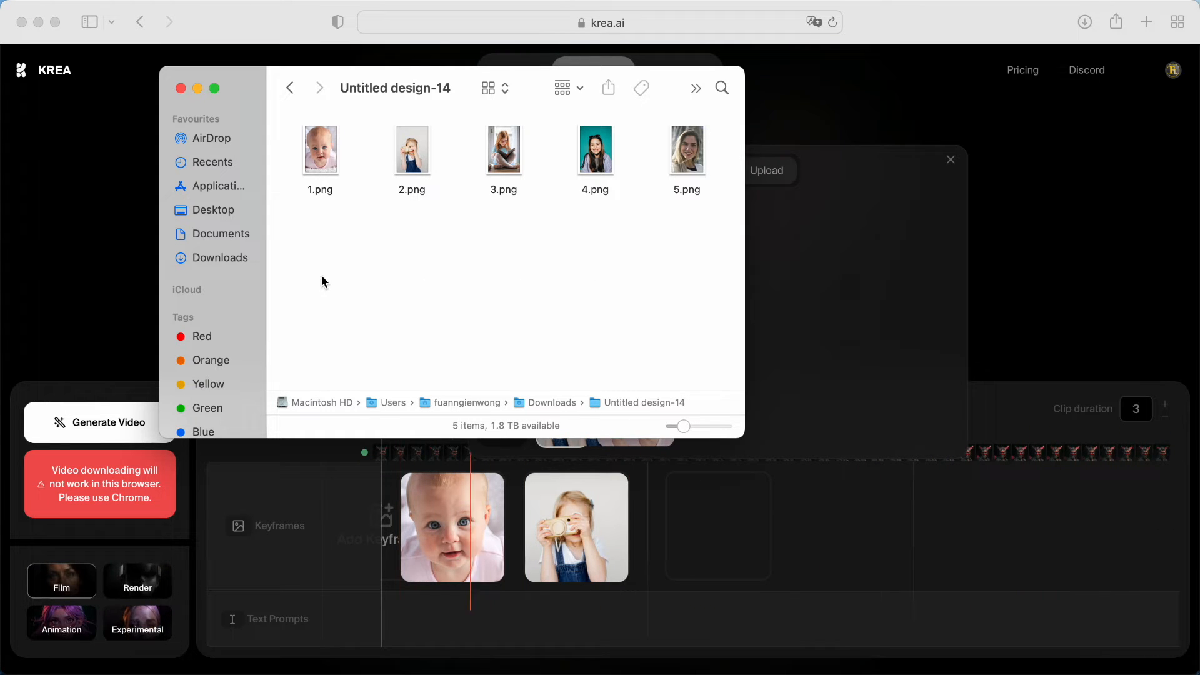
pyautogui.moveTo(257, 89); pyautogui.dragTo(114, 70)
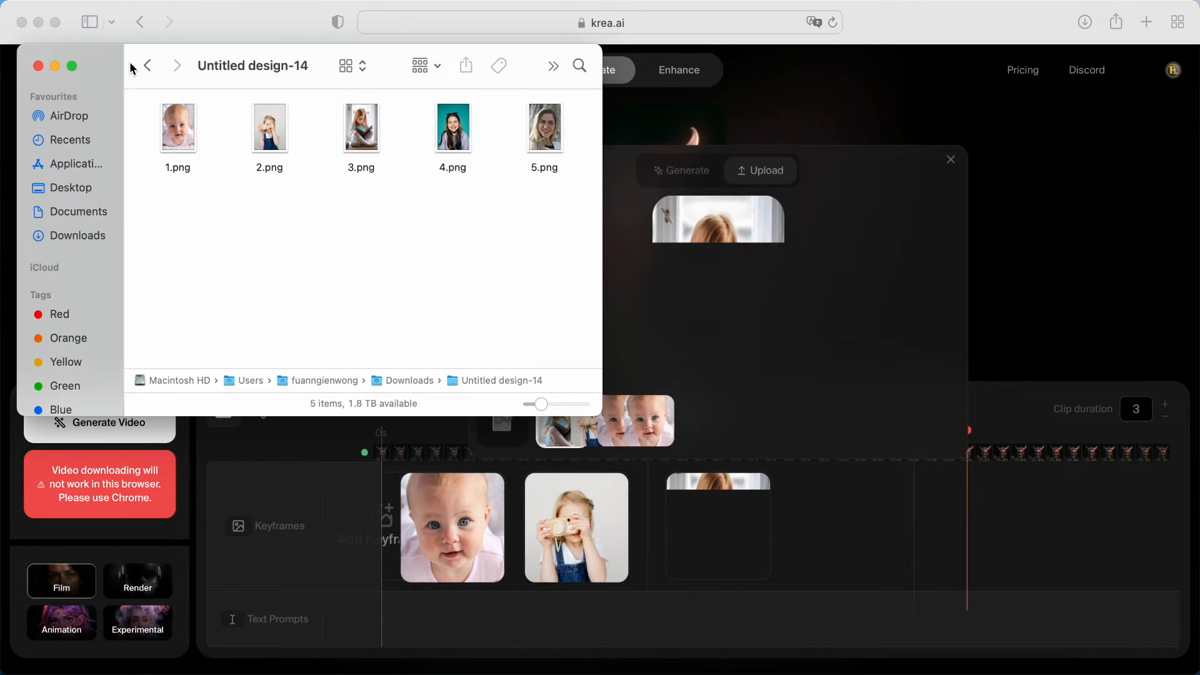
pyautogui.click(855, 547)
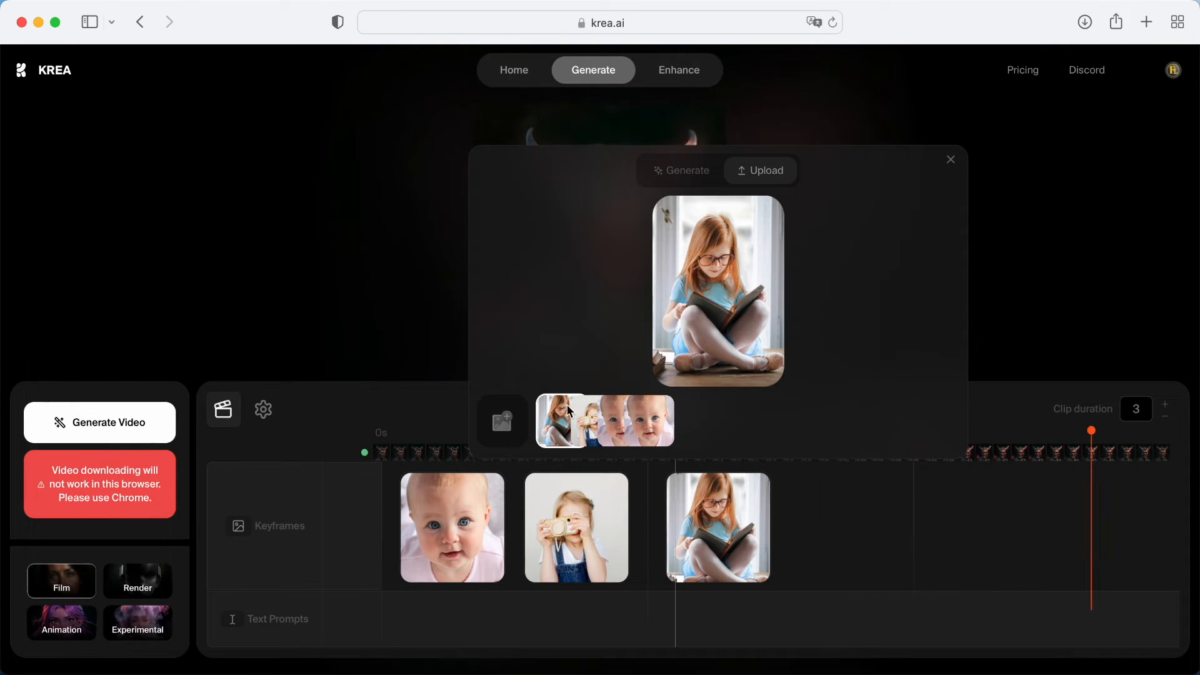
# Switch to Finder and preview 4.png in the Untitled design-14 folder
pyautogui.click(149, 666)
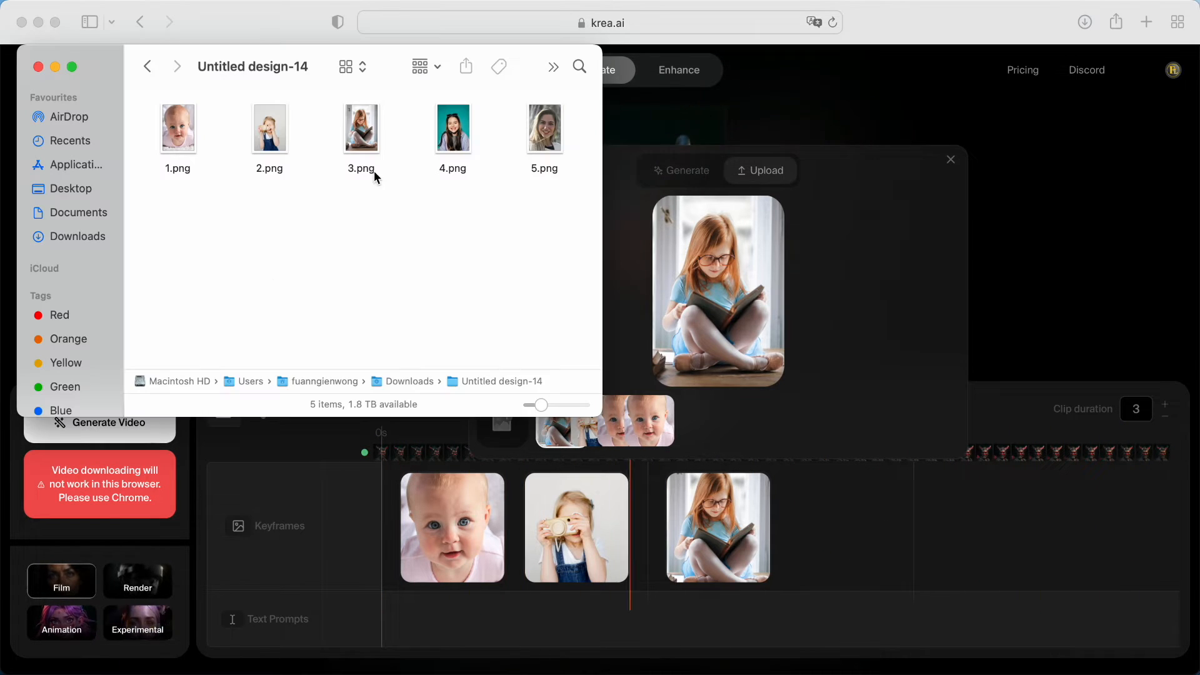
pyautogui.click(454, 131)
pyautogui.press('space')
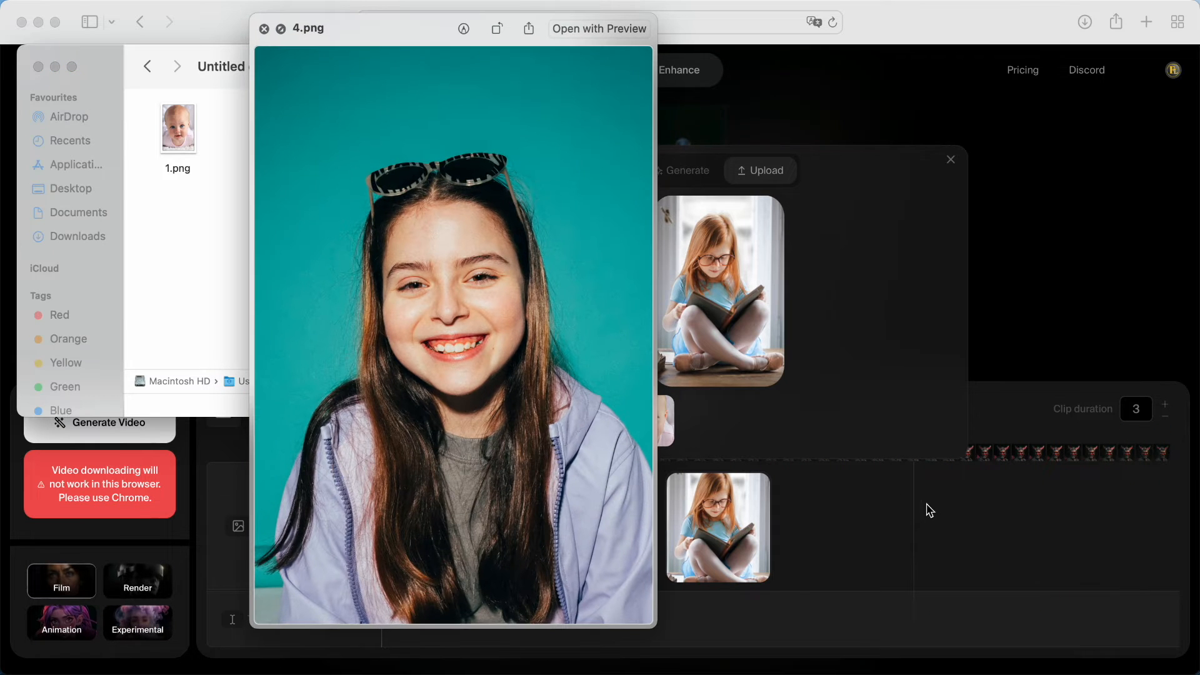
pyautogui.click(265, 29)
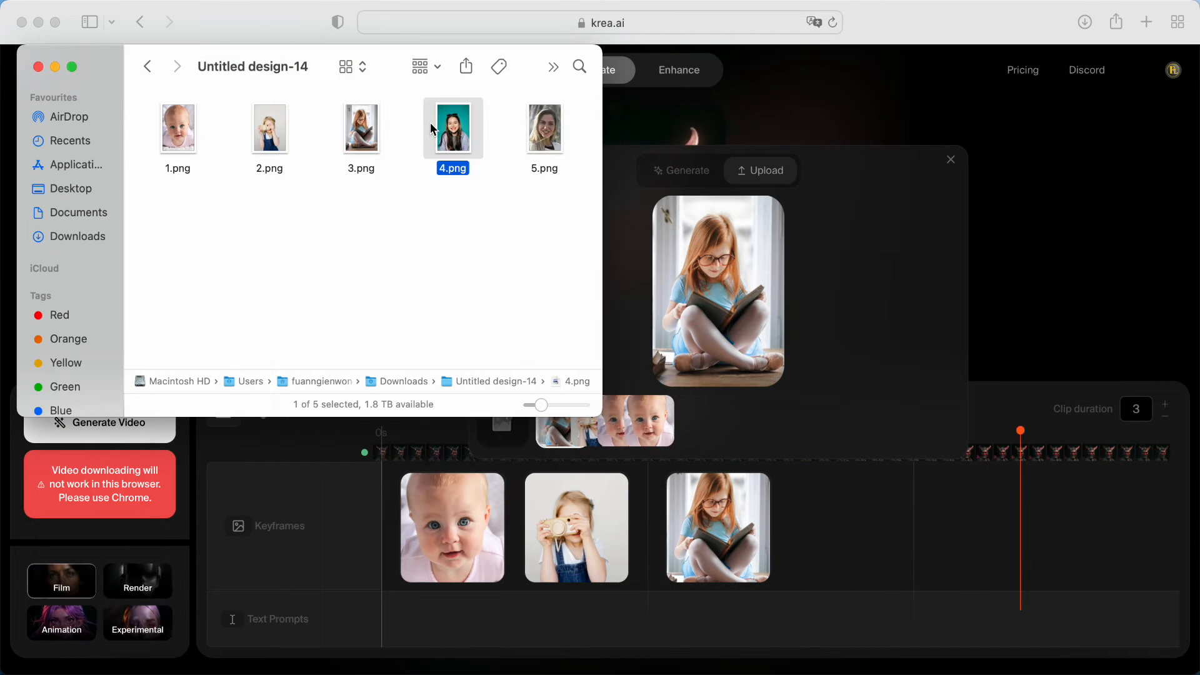
pyautogui.press('space')
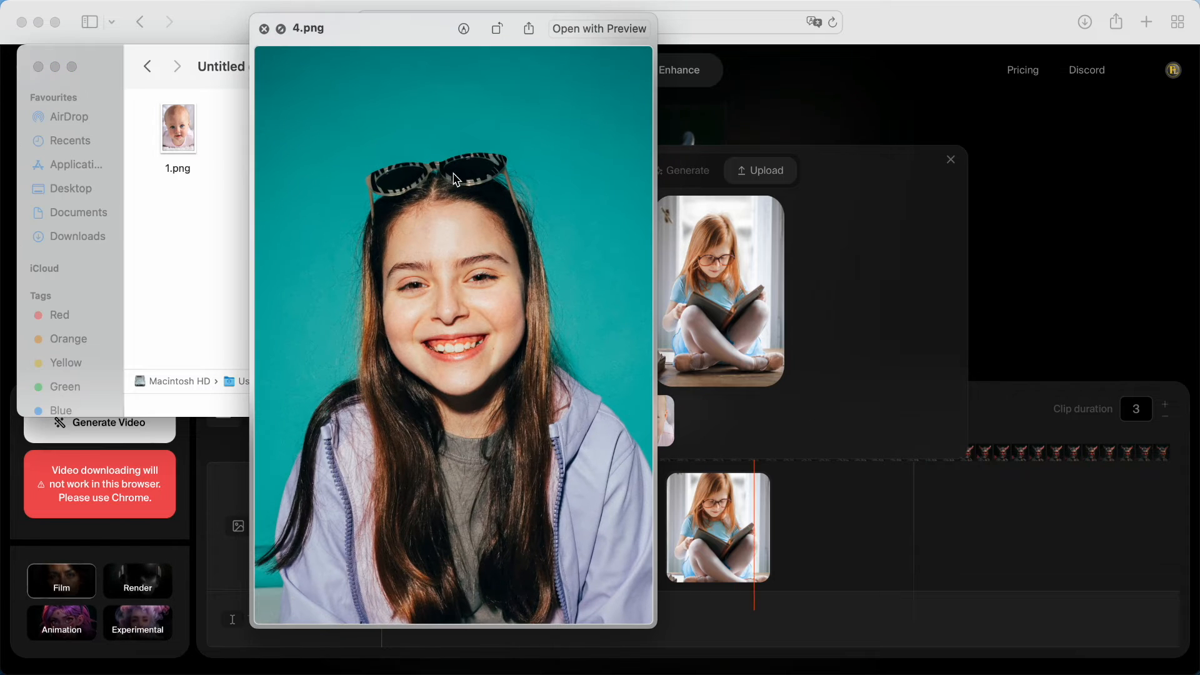
pyautogui.click(265, 29)
# Replace the third keyframe's image with 4.png from the Untitled design-14 folder, also trying to upload 5.png
pyautogui.moveTo(454, 132); pyautogui.dragTo(845, 543)
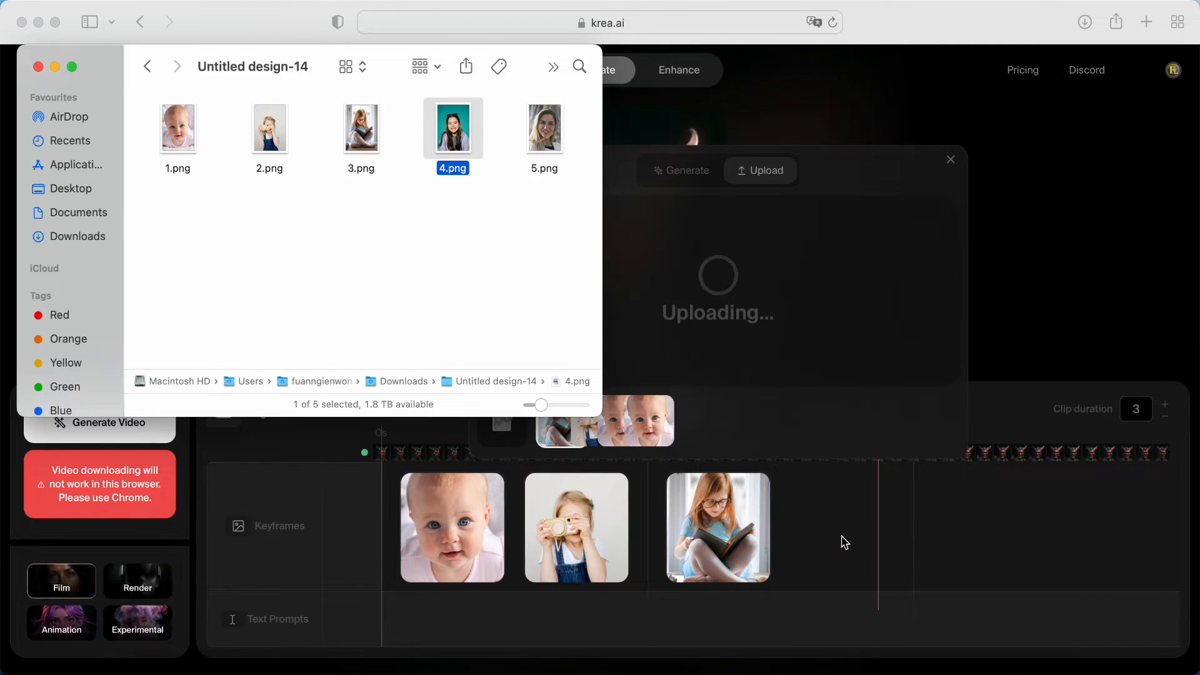
pyautogui.click(991, 561)
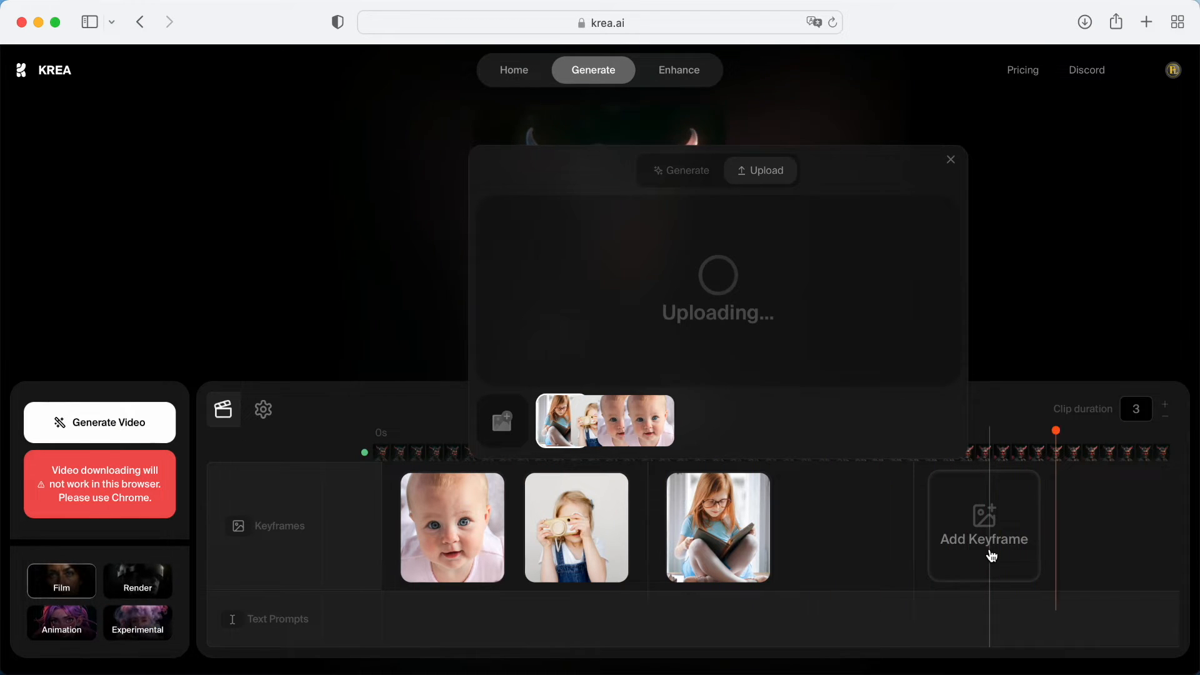
pyautogui.click(149, 668)
pyautogui.moveTo(545, 128); pyautogui.dragTo(757, 279)
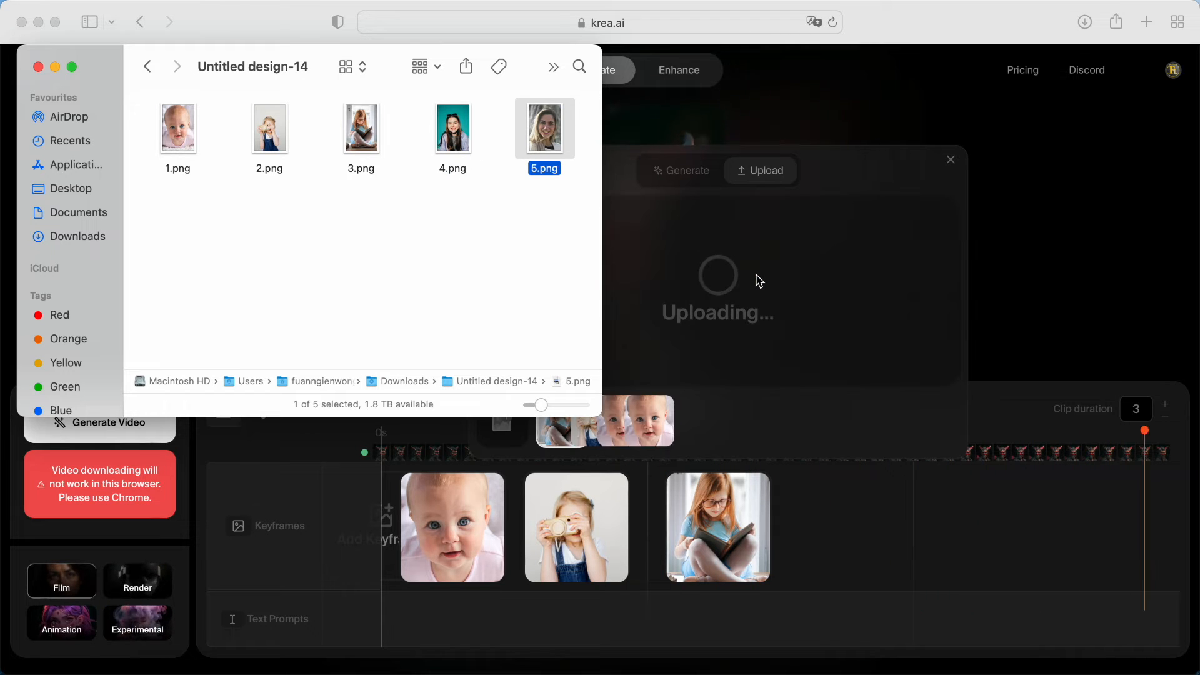
pyautogui.click(455, 140)
pyautogui.moveTo(455, 141); pyautogui.dragTo(717, 257)
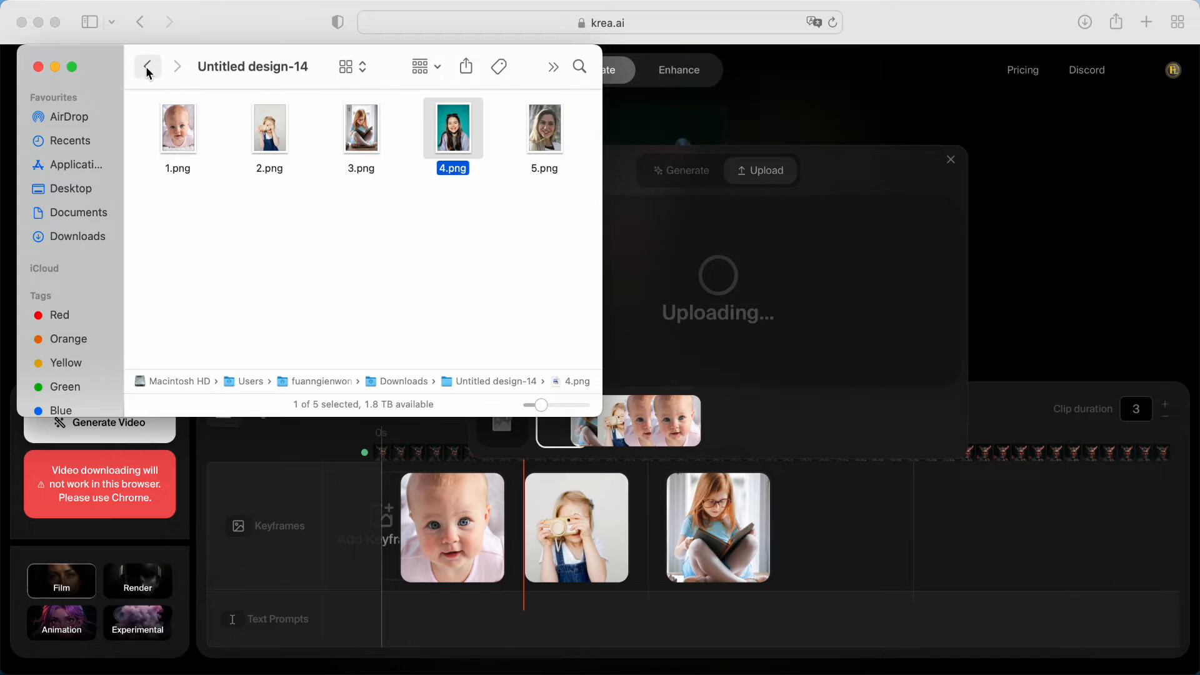
pyautogui.click(56, 67)
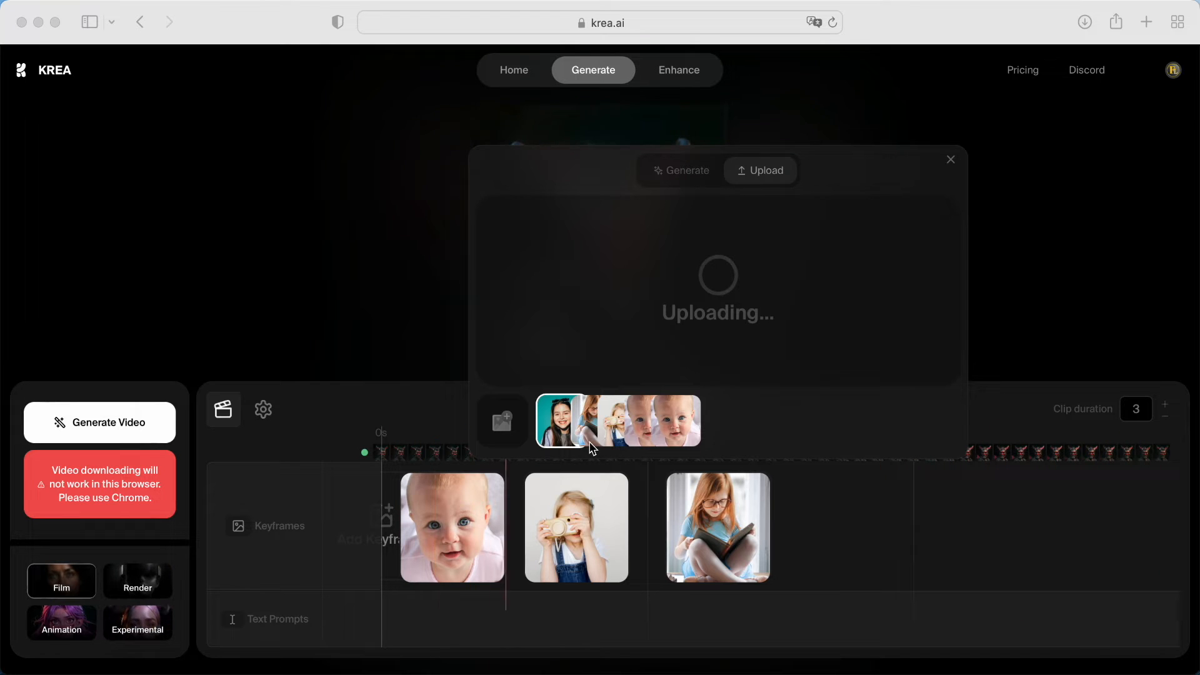
pyautogui.moveTo(562, 435); pyautogui.dragTo(781, 538)
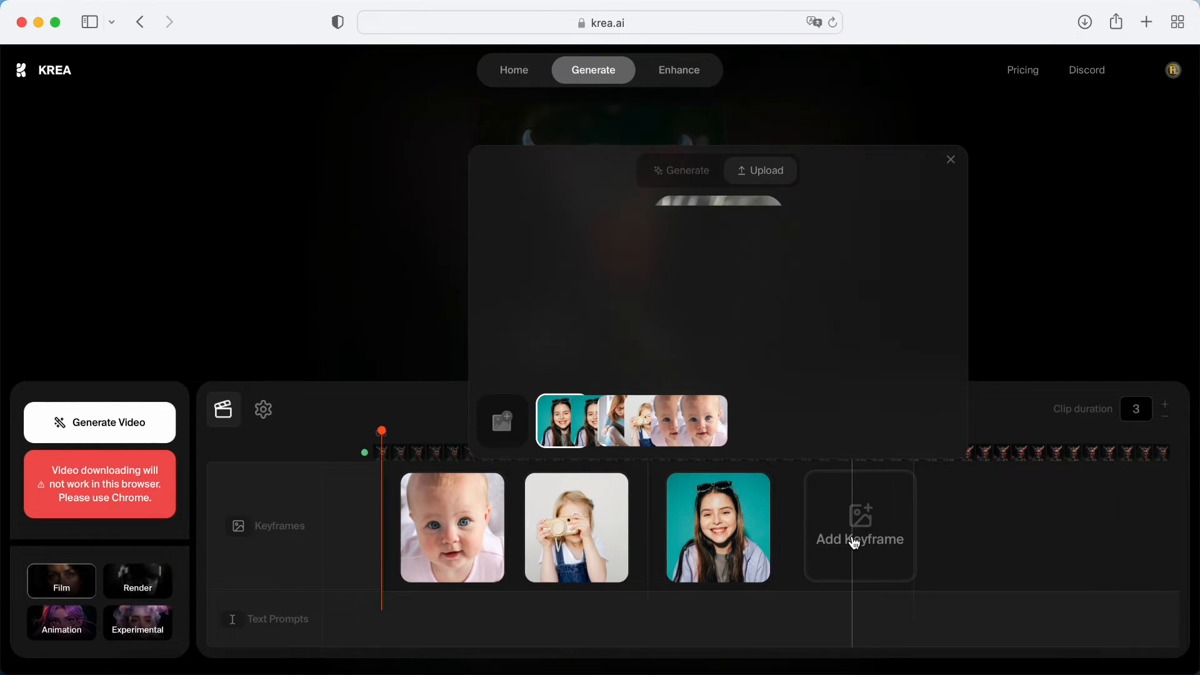
pyautogui.click(854, 543)
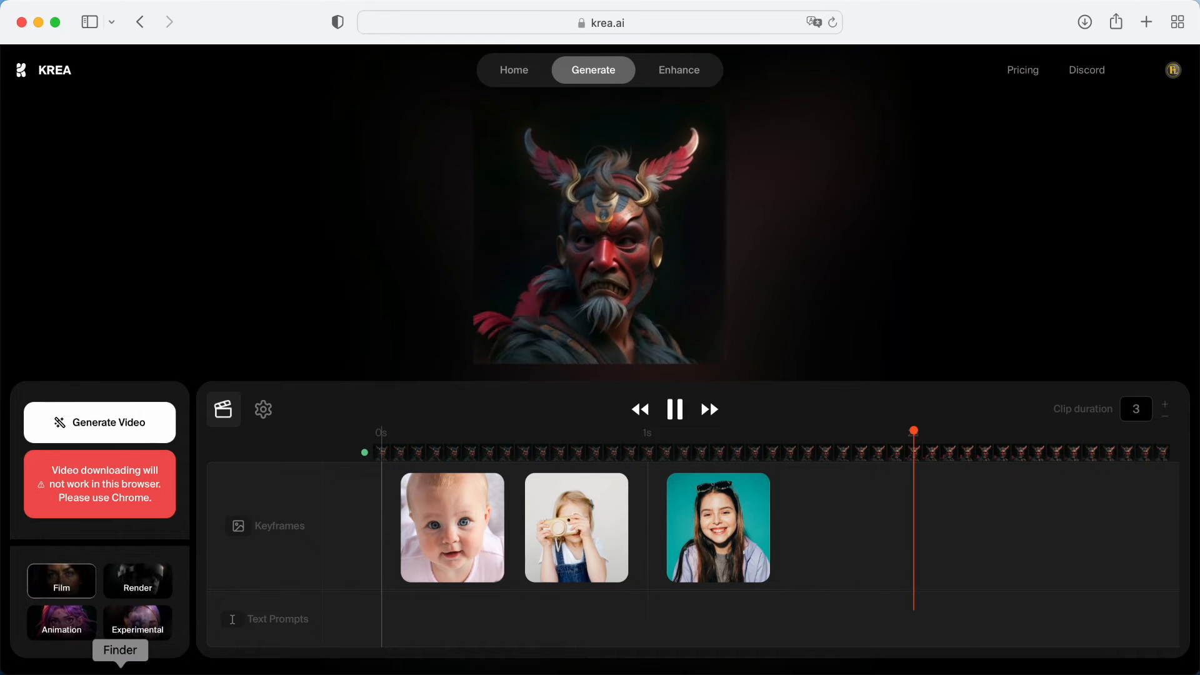
# Replace the third keyframe's image with 5.png from the Untitled design-14 folder and return to the KREA timeline
pyautogui.click(137, 670)
pyautogui.click(550, 128)
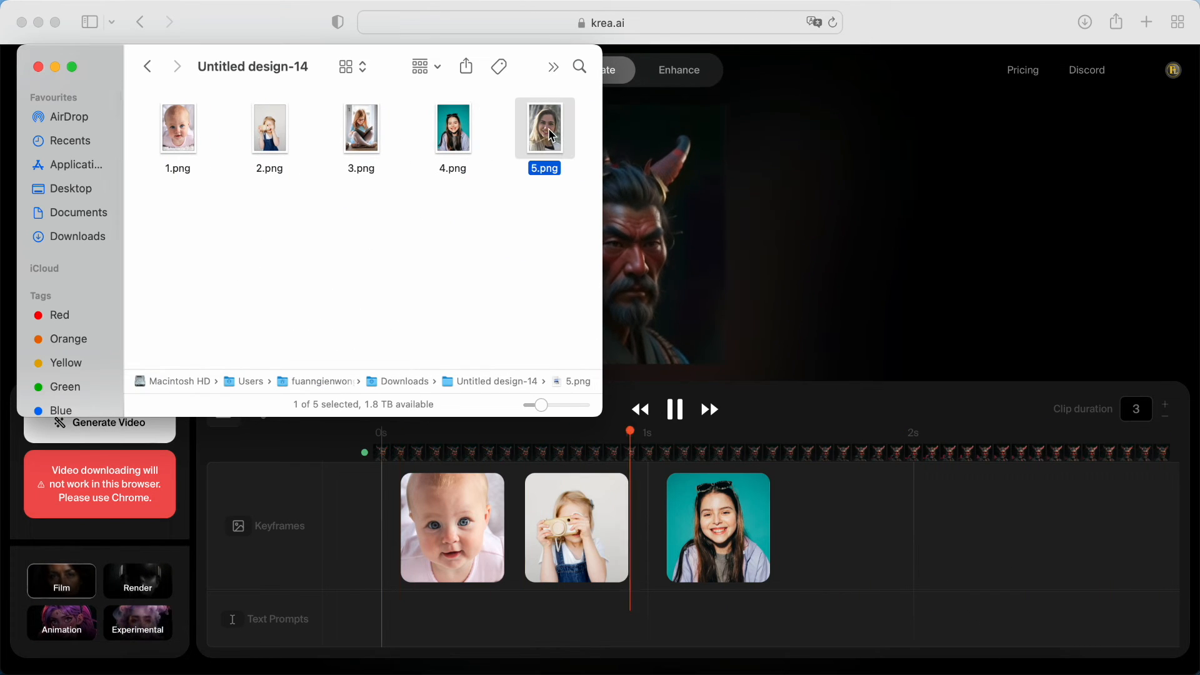
pyautogui.moveTo(552, 136); pyautogui.dragTo(848, 520)
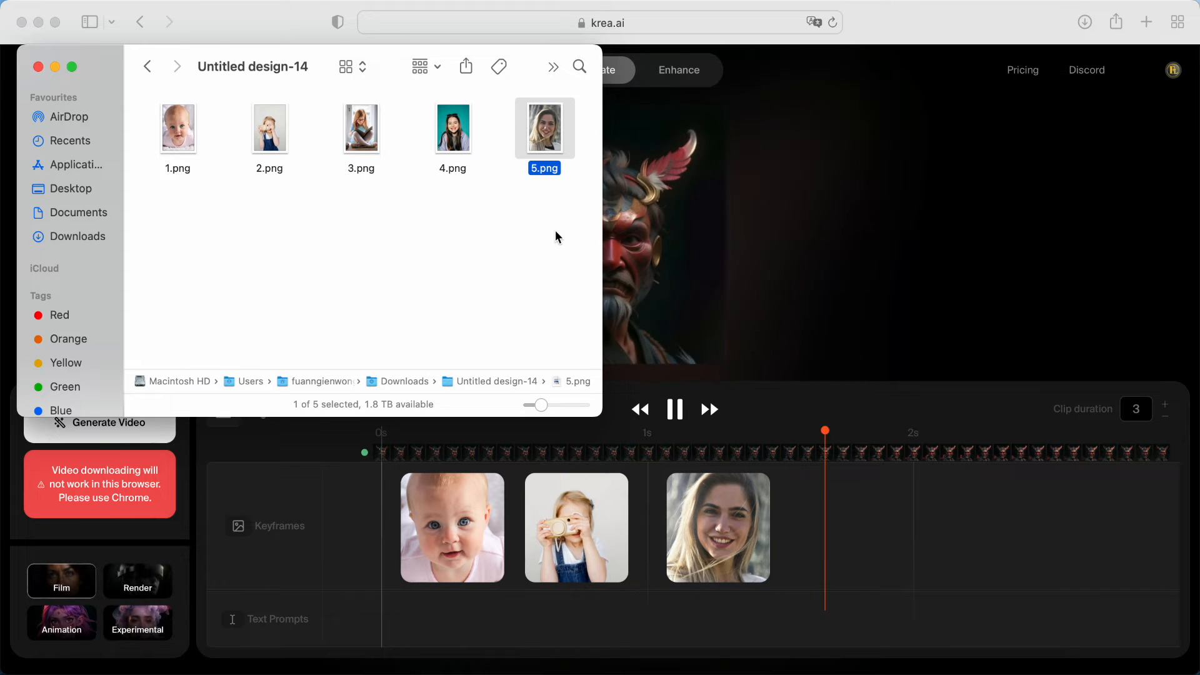
pyautogui.click(793, 279)
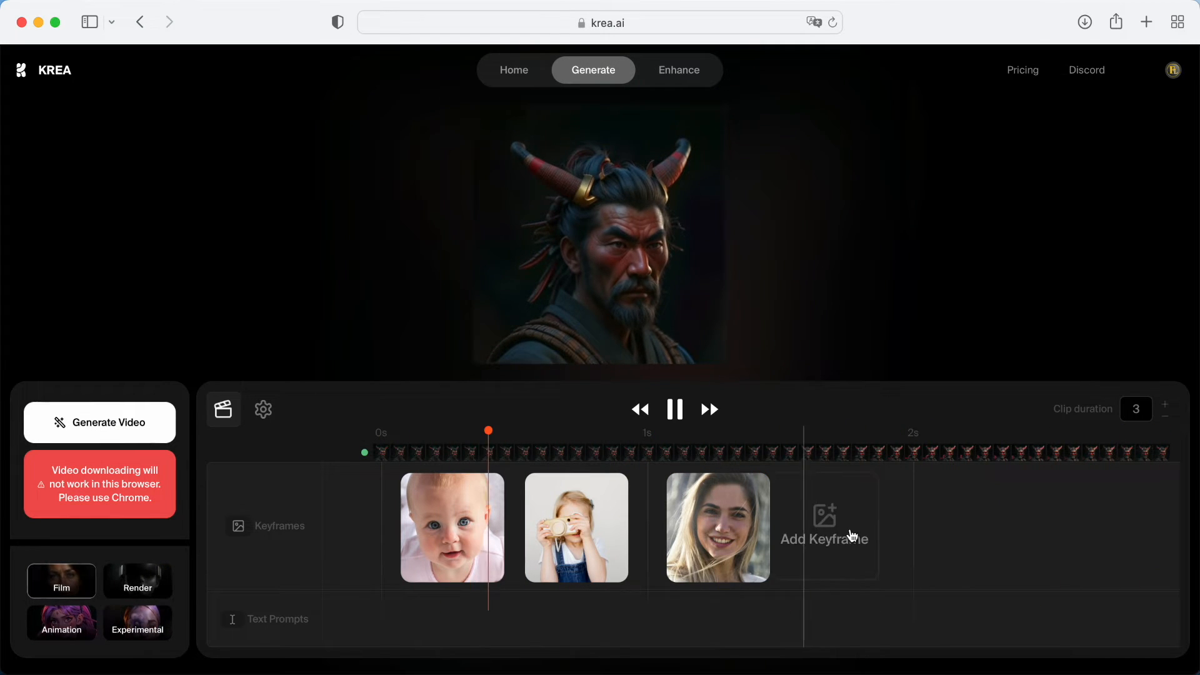
# Add a keyframe just before 2 s with the uploaded 4.png image and reorder it ahead of the 5.png keyframe
pyautogui.click(856, 536)
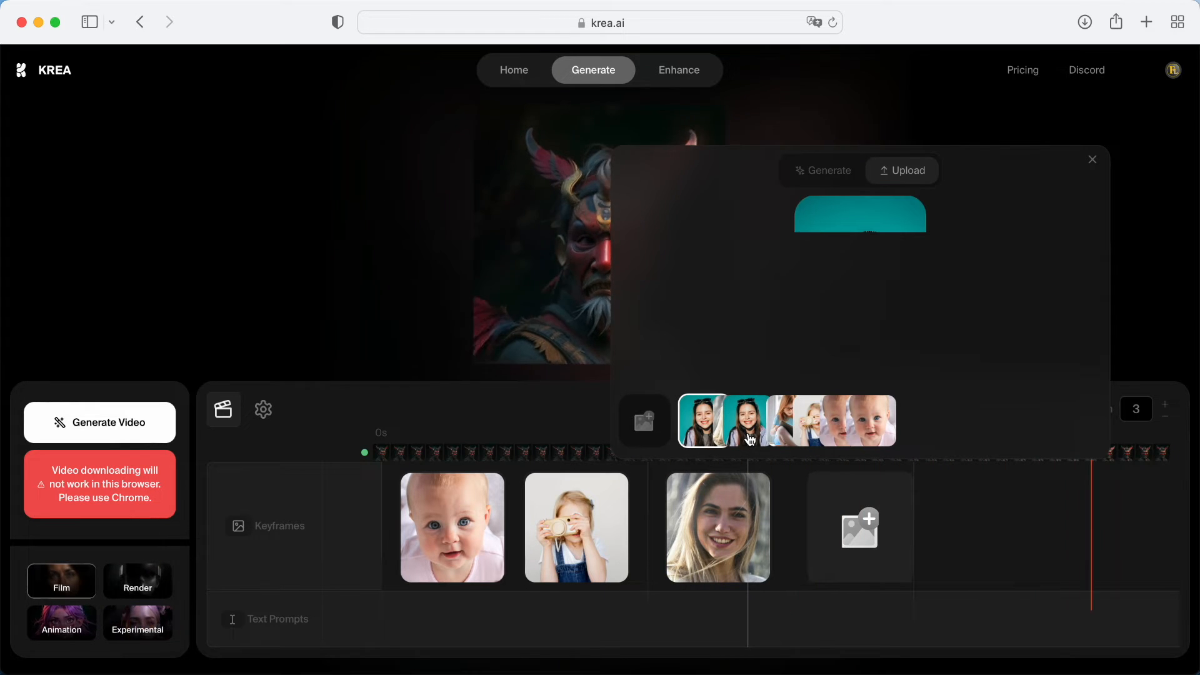
pyautogui.click(869, 555)
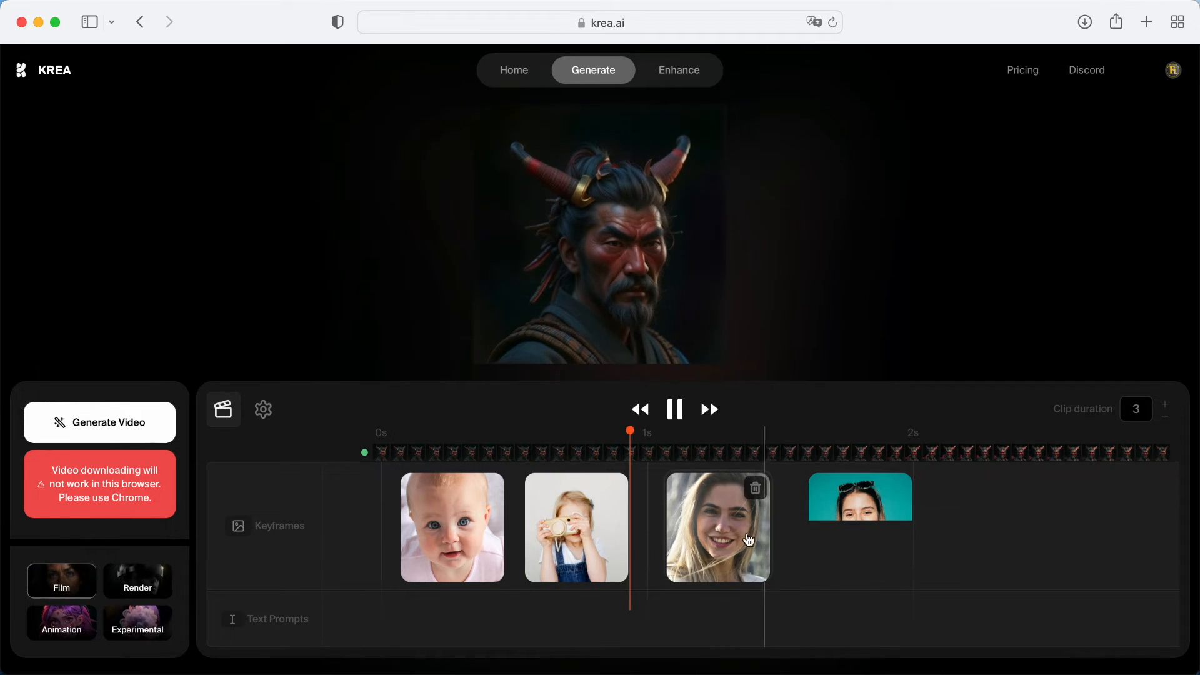
pyautogui.moveTo(935, 540); pyautogui.dragTo(935, 540)
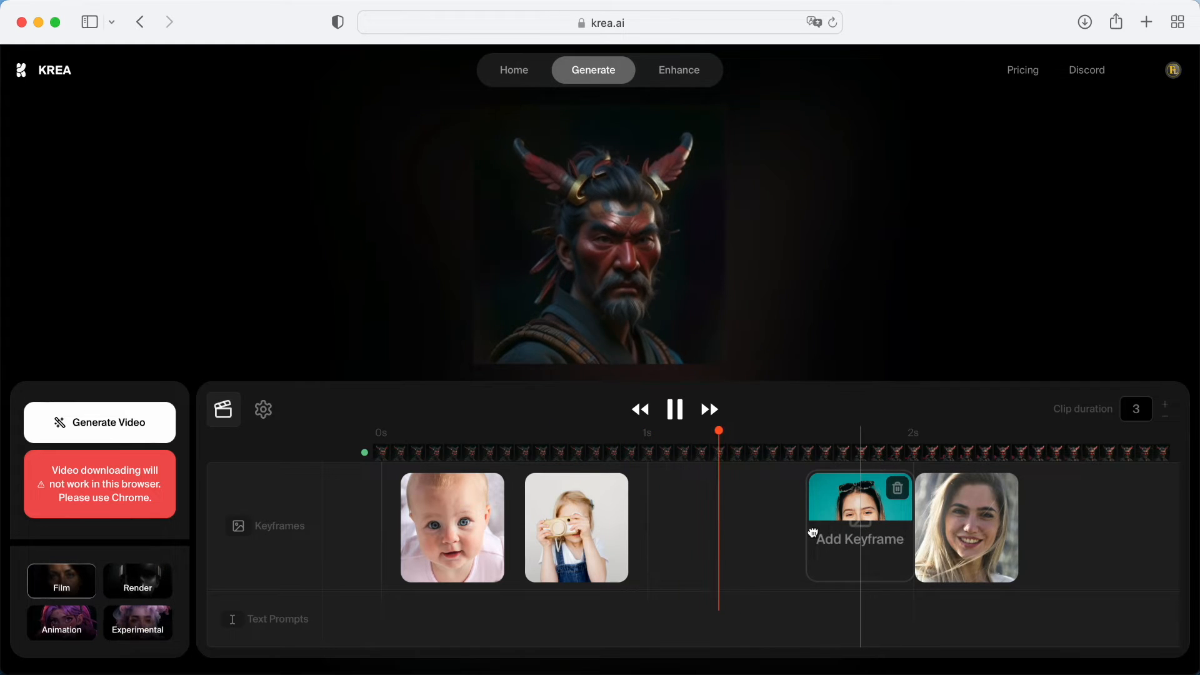
pyautogui.moveTo(846, 537); pyautogui.dragTo(696, 545)
pyautogui.moveTo(964, 536); pyautogui.dragTo(825, 545)
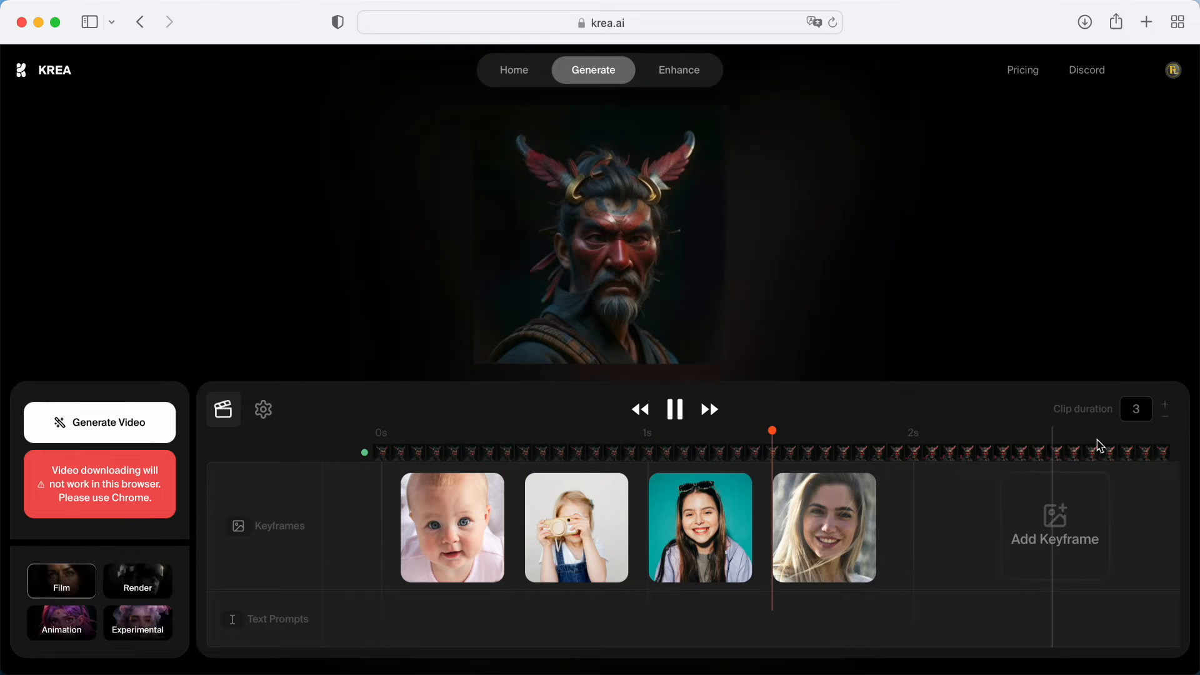
# Set the clip duration to 5 and move the second, third and fourth keyframes apart so that none overlap, ending before 3 s
pyautogui.click(1167, 406)
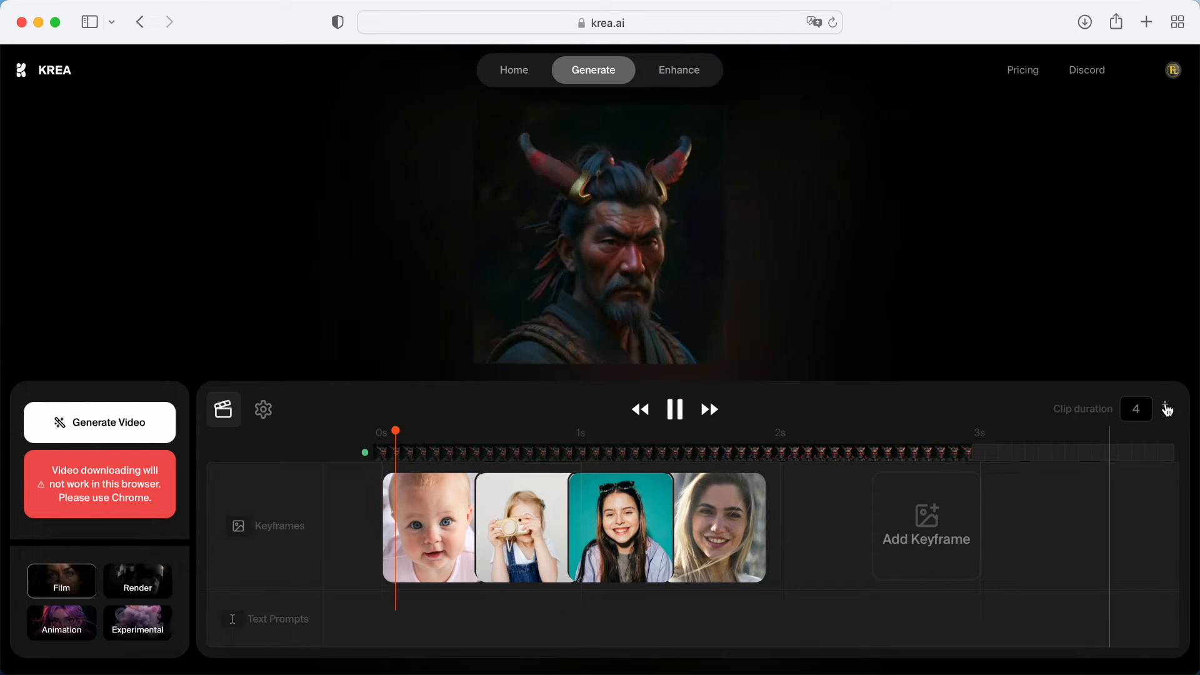
pyautogui.click(1168, 407)
pyautogui.moveTo(674, 530)
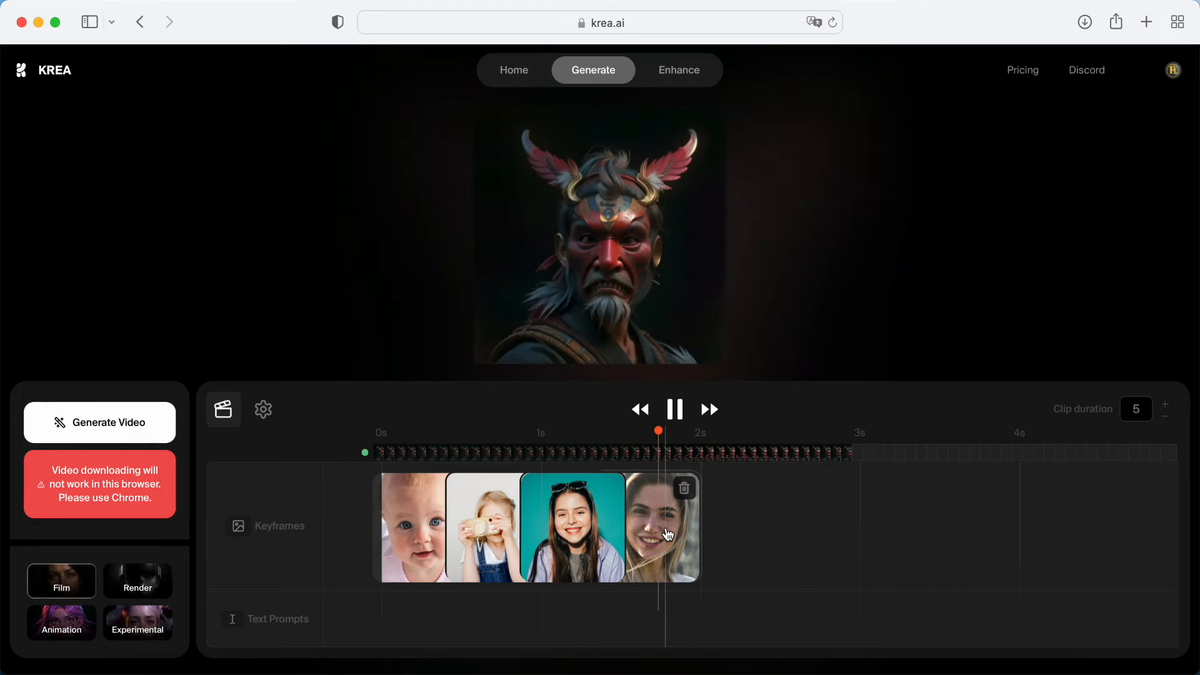
pyautogui.moveTo(674, 530); pyautogui.dragTo(766, 531)
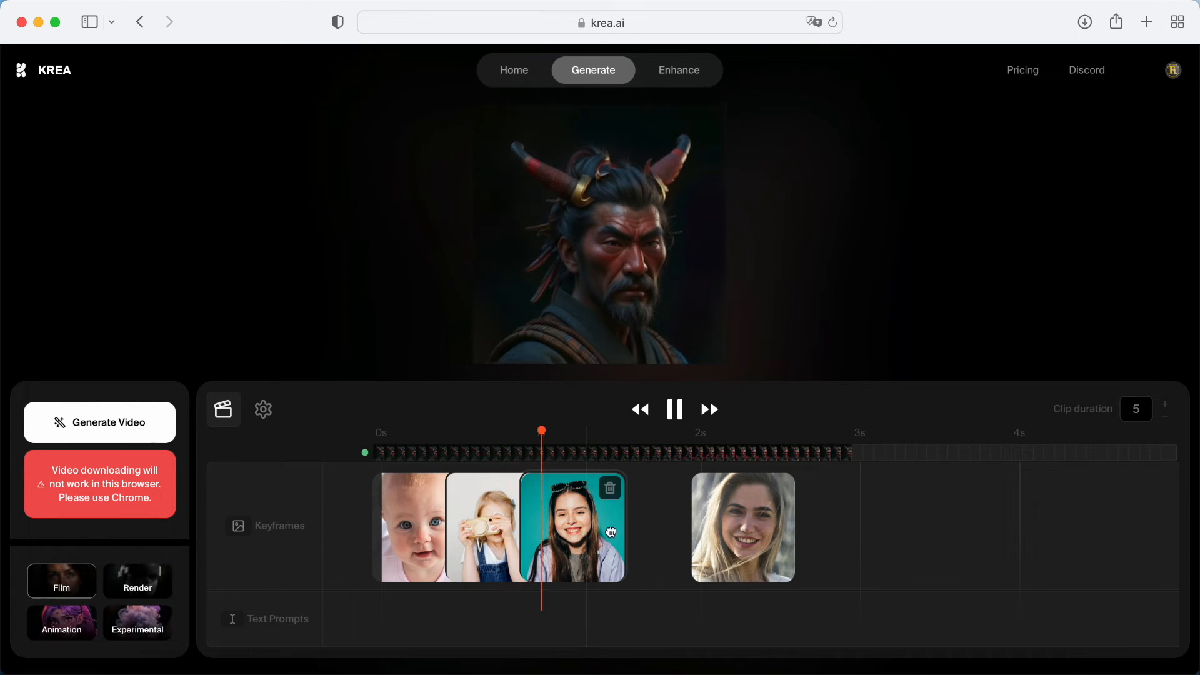
pyautogui.moveTo(587, 534); pyautogui.dragTo(638, 534)
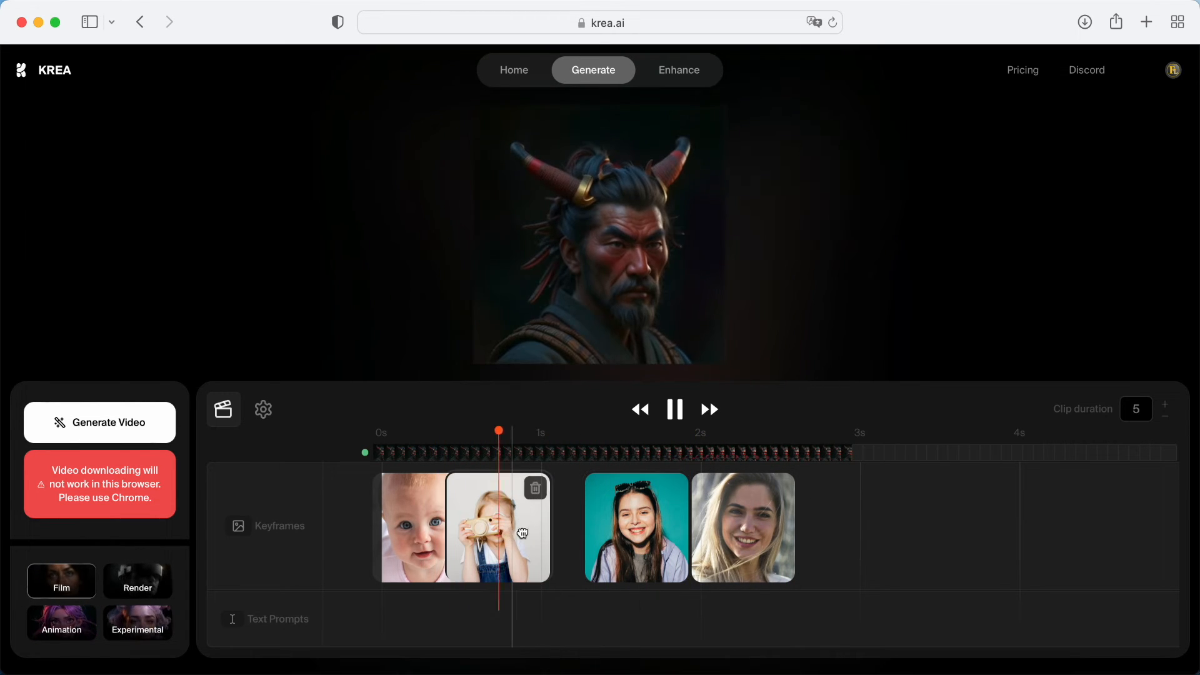
pyautogui.moveTo(510, 534); pyautogui.dragTo(543, 534)
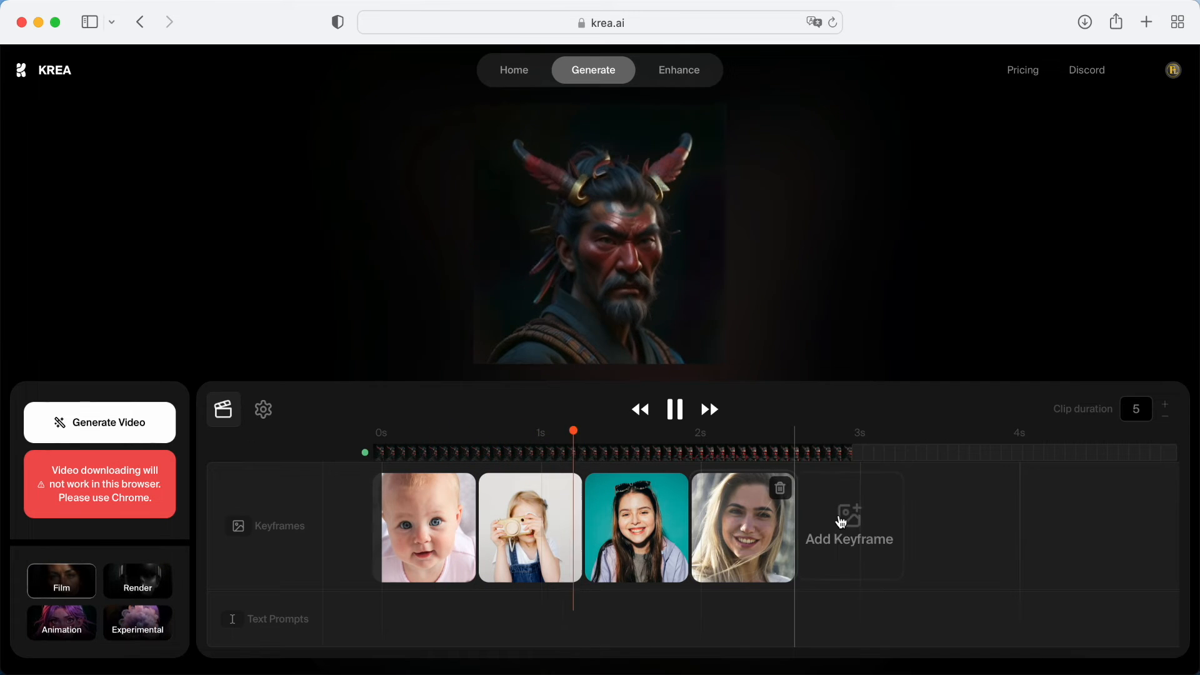
pyautogui.moveTo(754, 543); pyautogui.dragTo(787, 541)
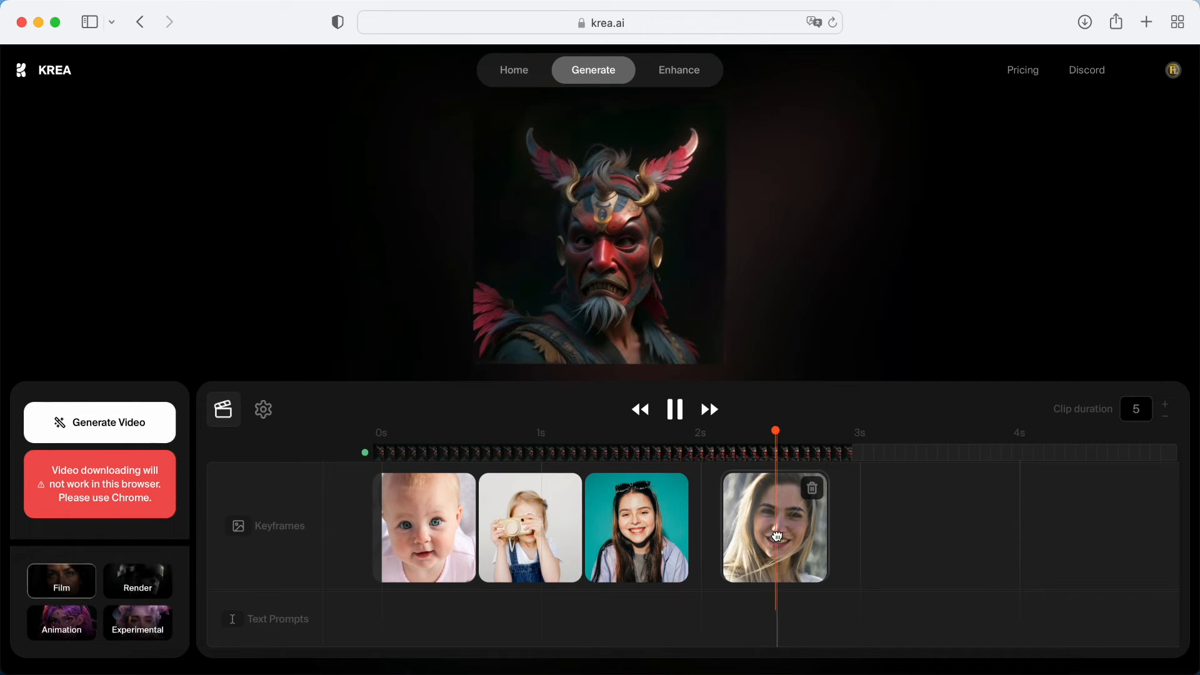
pyautogui.moveTo(664, 544); pyautogui.dragTo(696, 544)
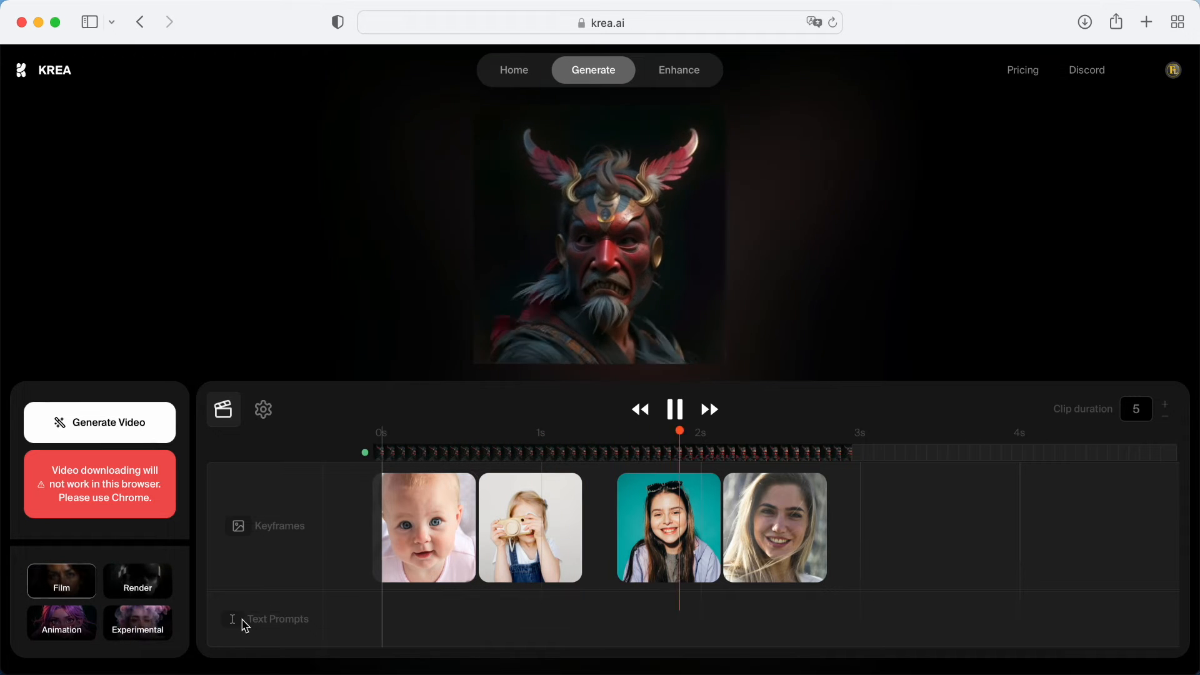
# Add a text prompt under the baby keyframe reading "a baby girl"
pyautogui.click(425, 620)
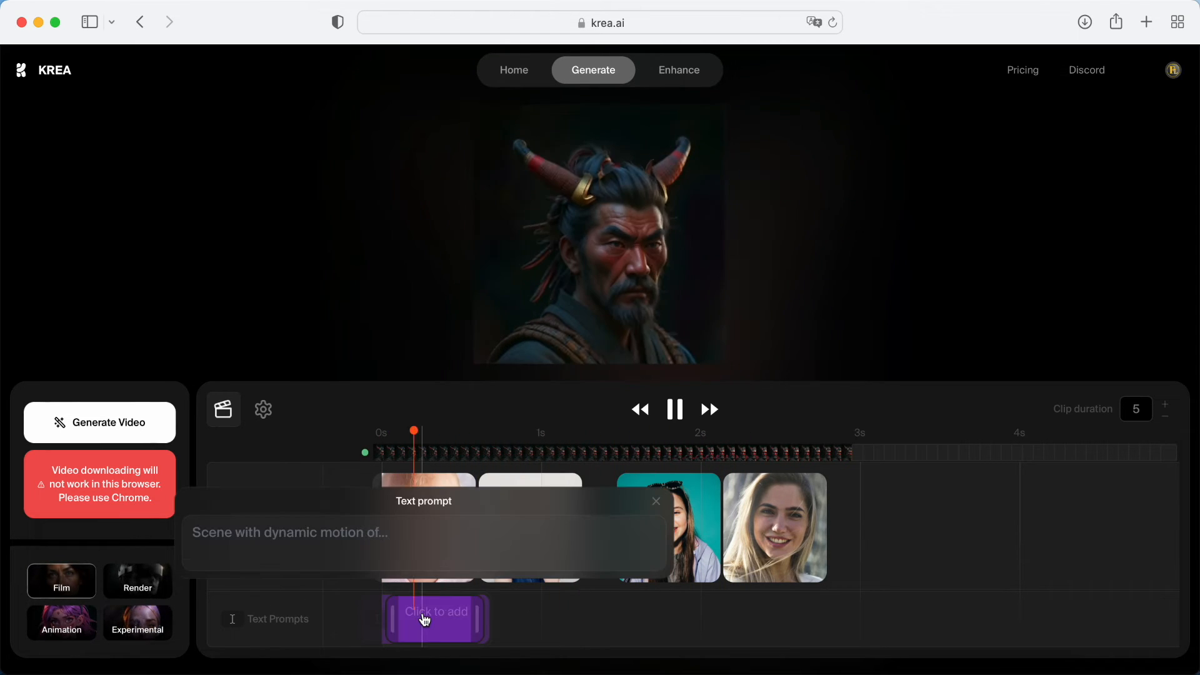
pyautogui.click(407, 535)
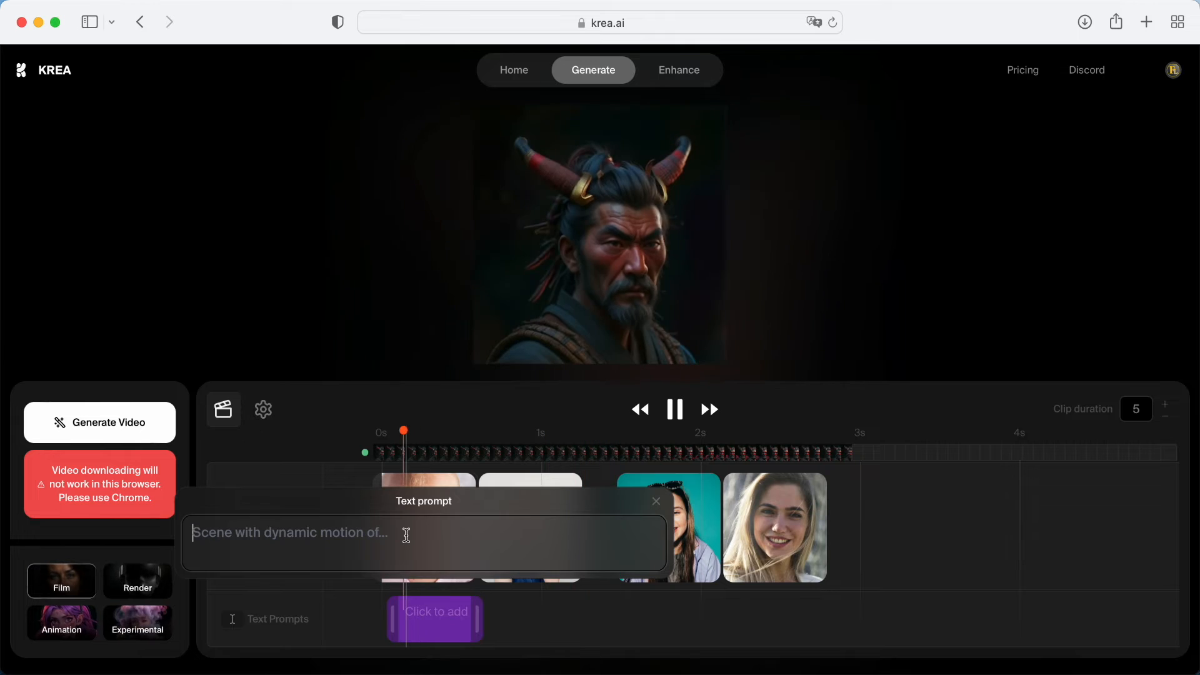
pyautogui.write('a baby girl')
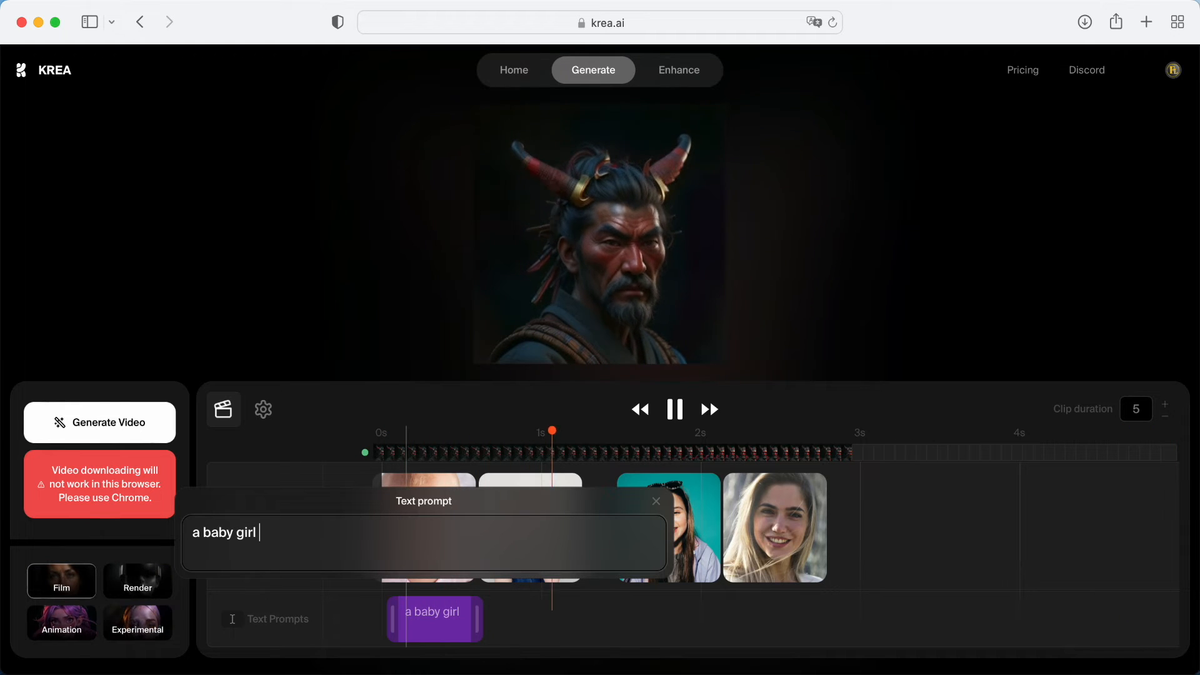
# Add a text prompt under the second keyframe describing a little girl holding camera
pyautogui.click(519, 621)
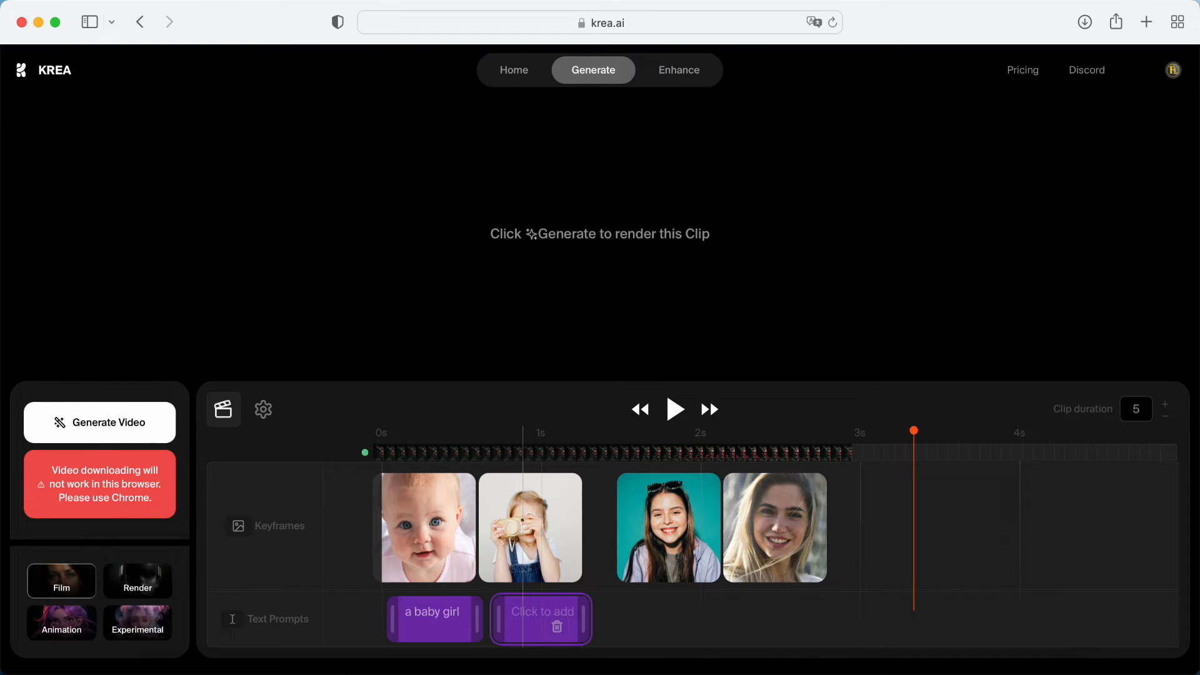
pyautogui.click(530, 616)
pyautogui.write('a little girl holding camera')
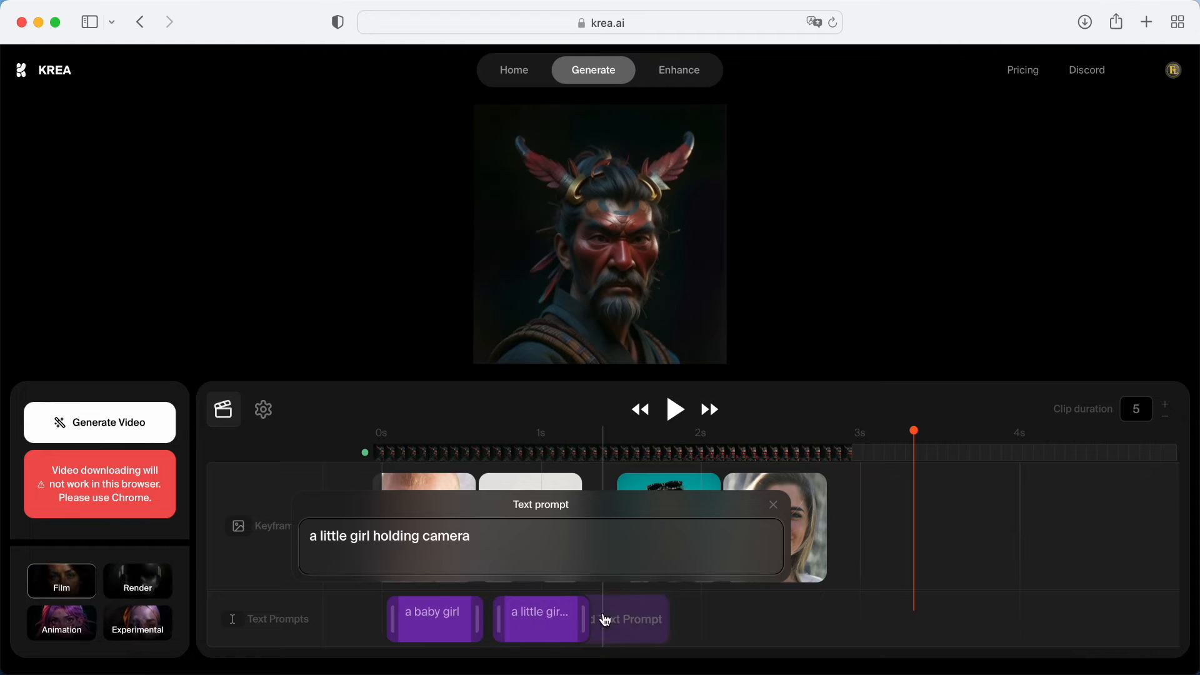
# Add a text prompt aligned under the third keyframe reading "slimming facing on camera"
pyautogui.click(626, 623)
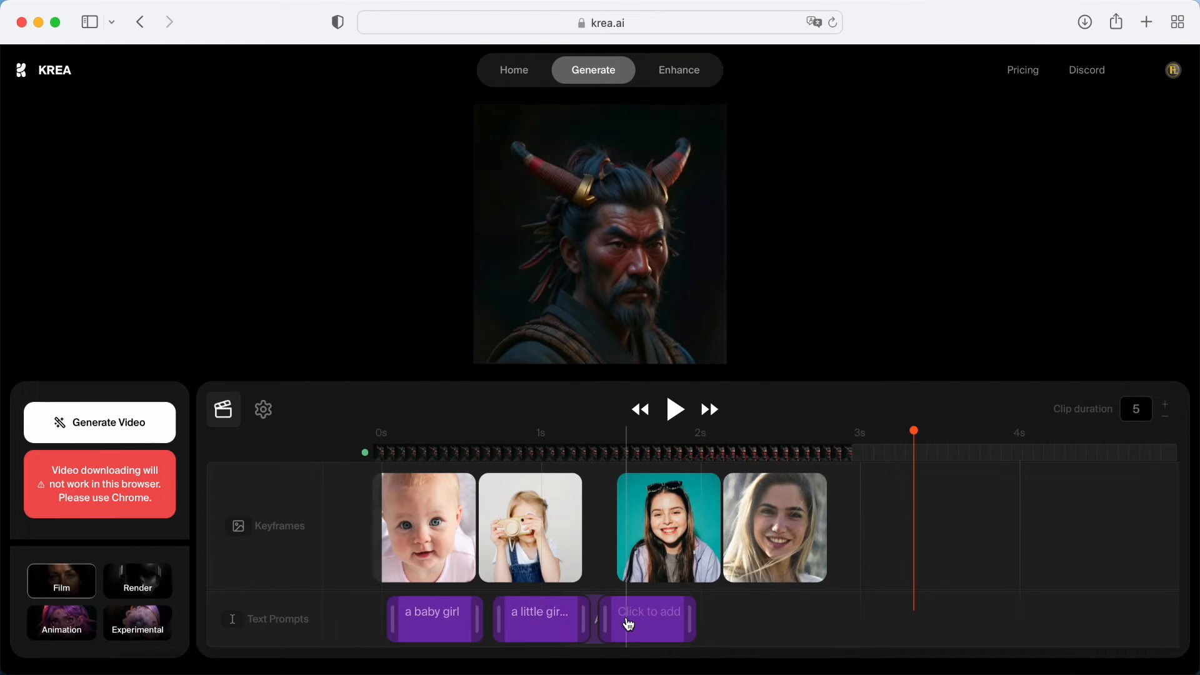
pyautogui.moveTo(651, 616); pyautogui.dragTo(671, 615)
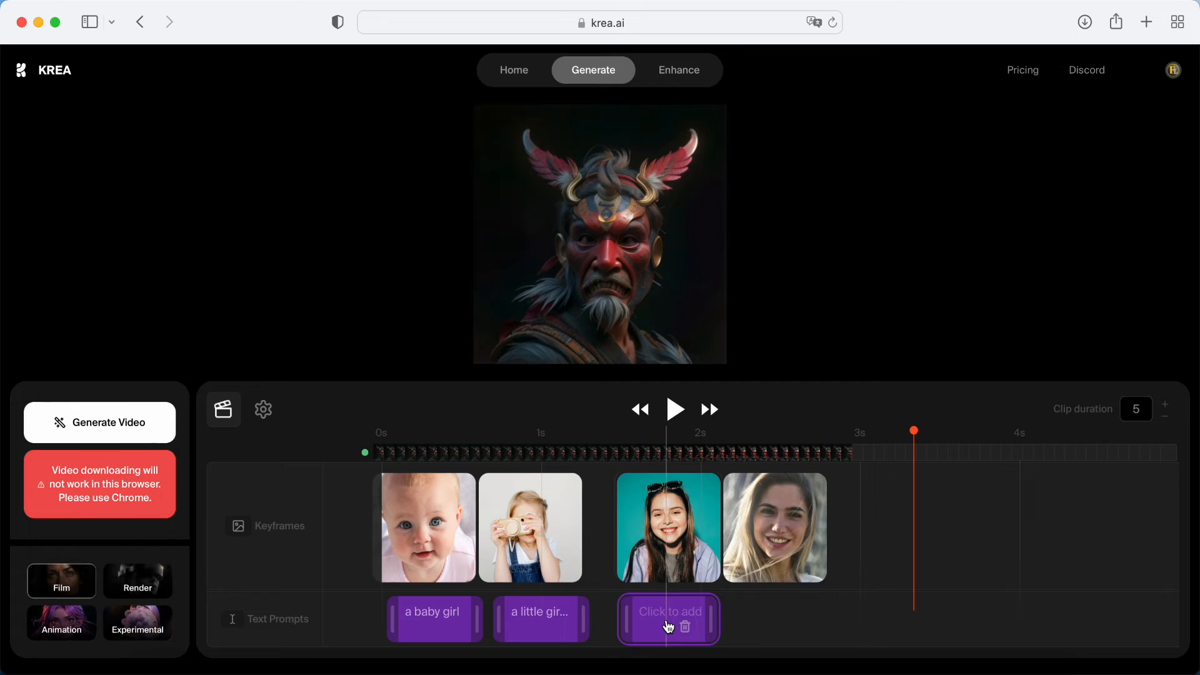
pyautogui.click(670, 627)
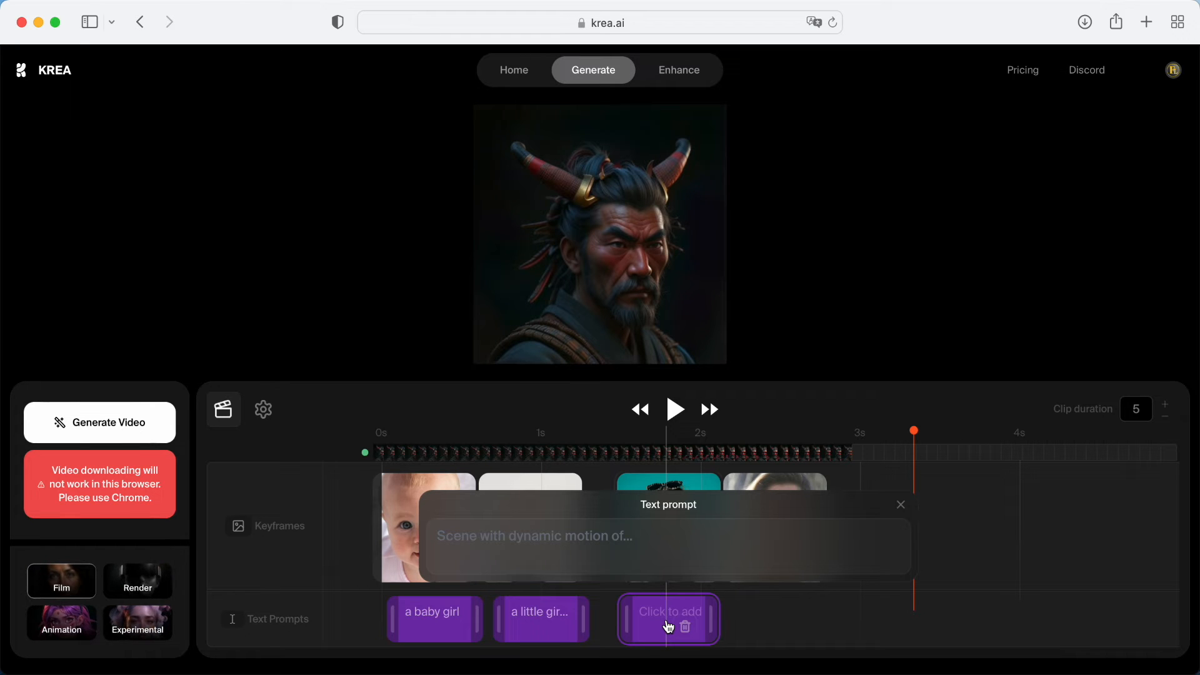
pyautogui.click(643, 530)
pyautogui.write('slimming facing on camera')
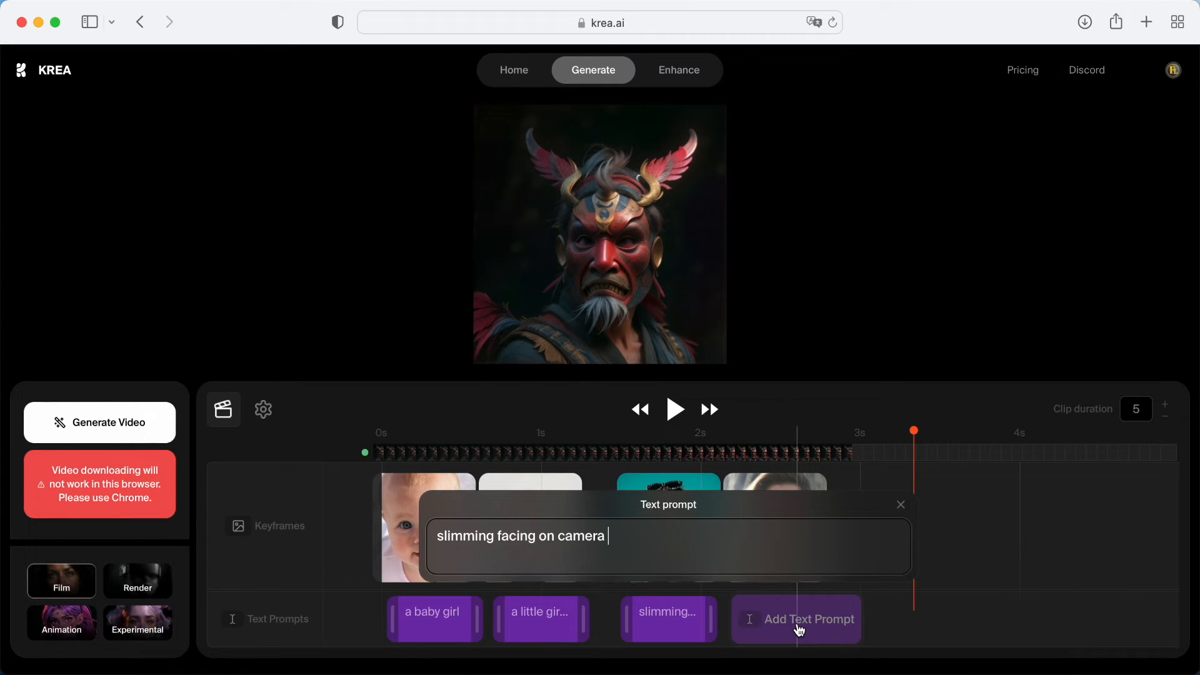
# Add a text prompt aligned under the fourth keyframe reading "smiling sweet facing camera"
pyautogui.click(800, 631)
pyautogui.moveTo(786, 626); pyautogui.dragTo(762, 627)
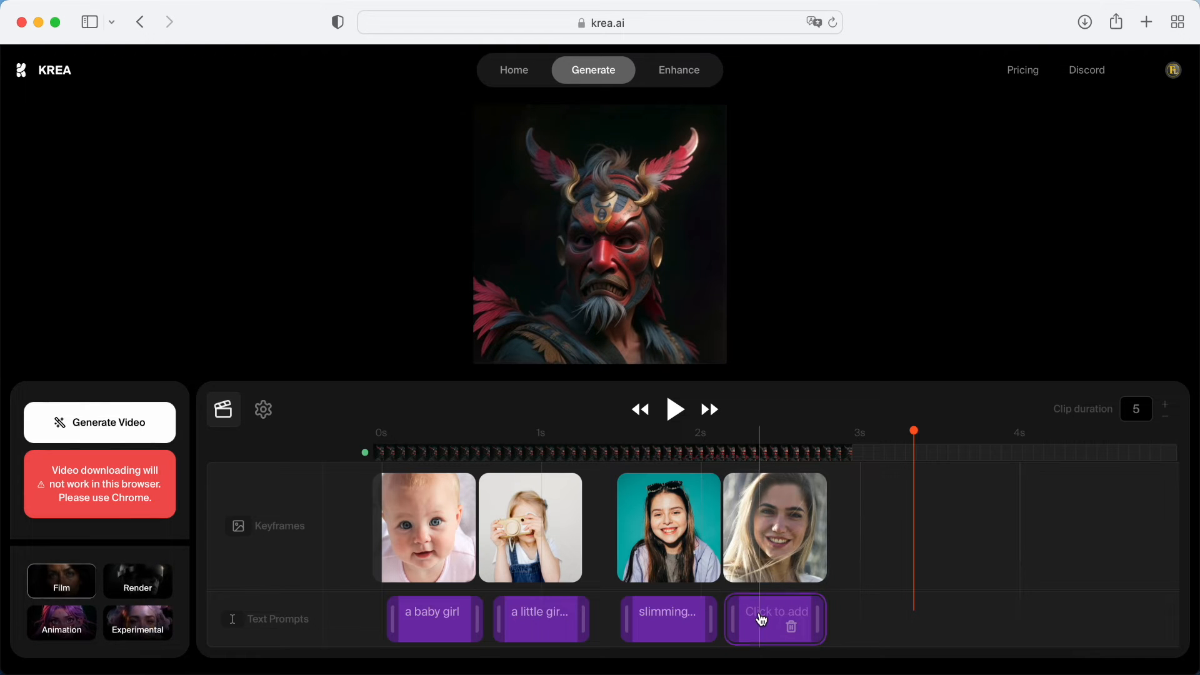
pyautogui.click(758, 619)
pyautogui.write('smiling sweet facing camera')
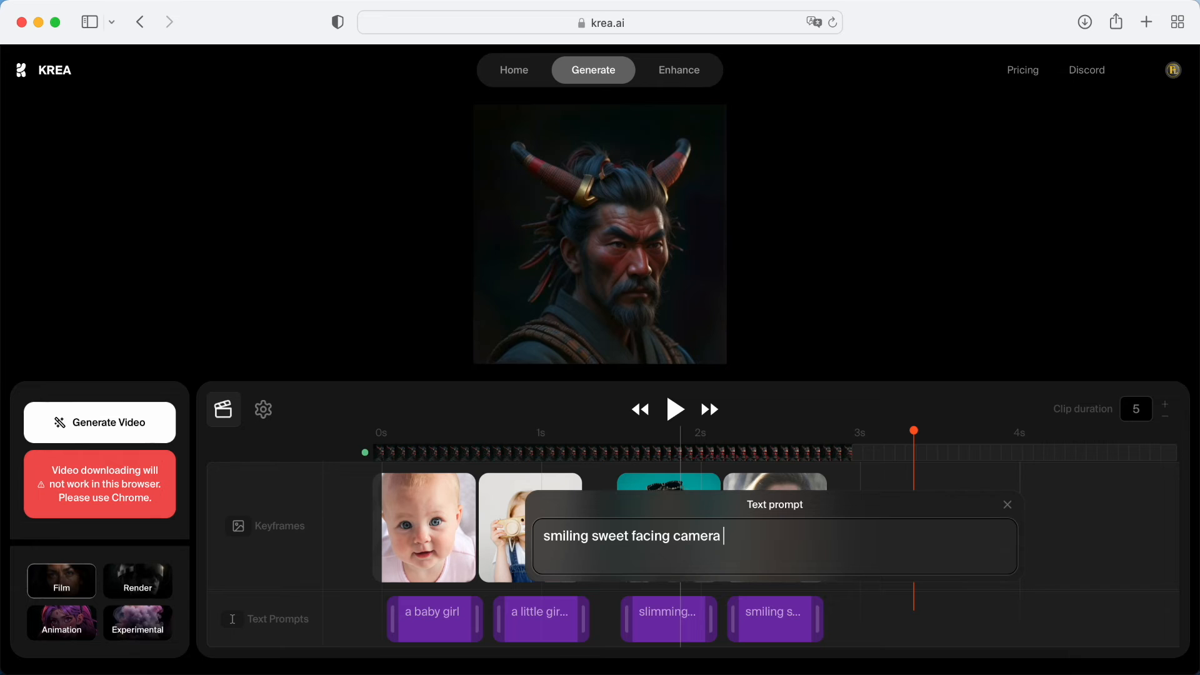
pyautogui.click(878, 286)
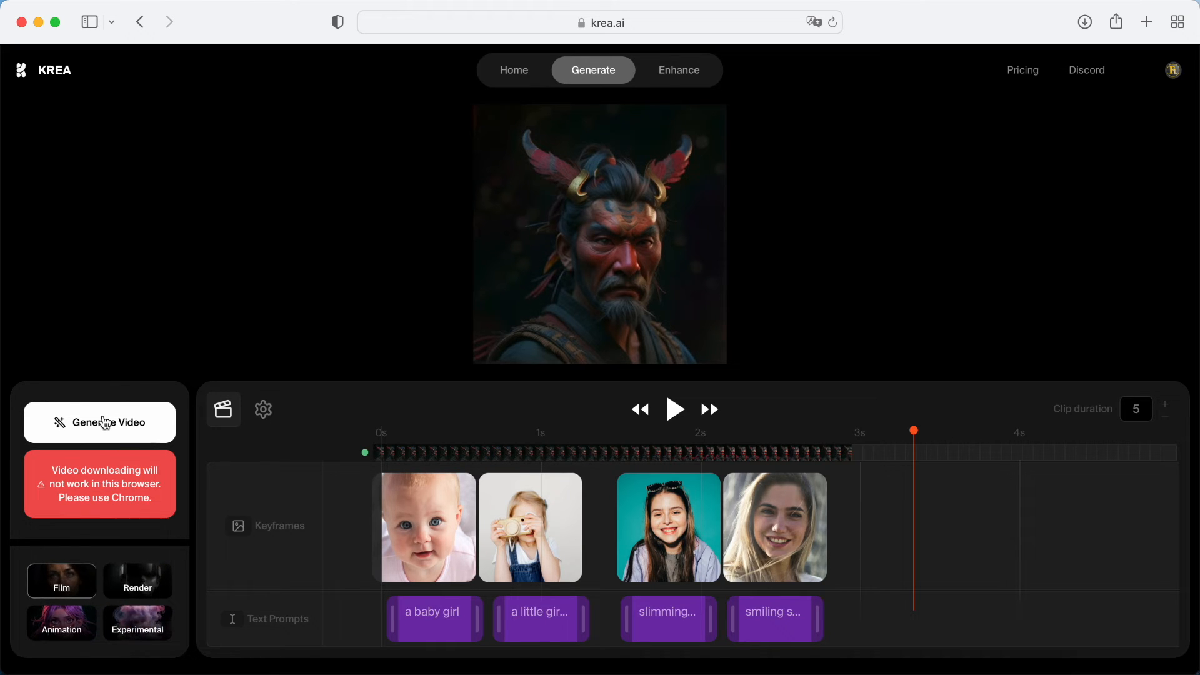
# Review the aspect ratio, motion intensity and loop settings, and generate the video from the four keyframes and their prompts
pyautogui.click(266, 413)
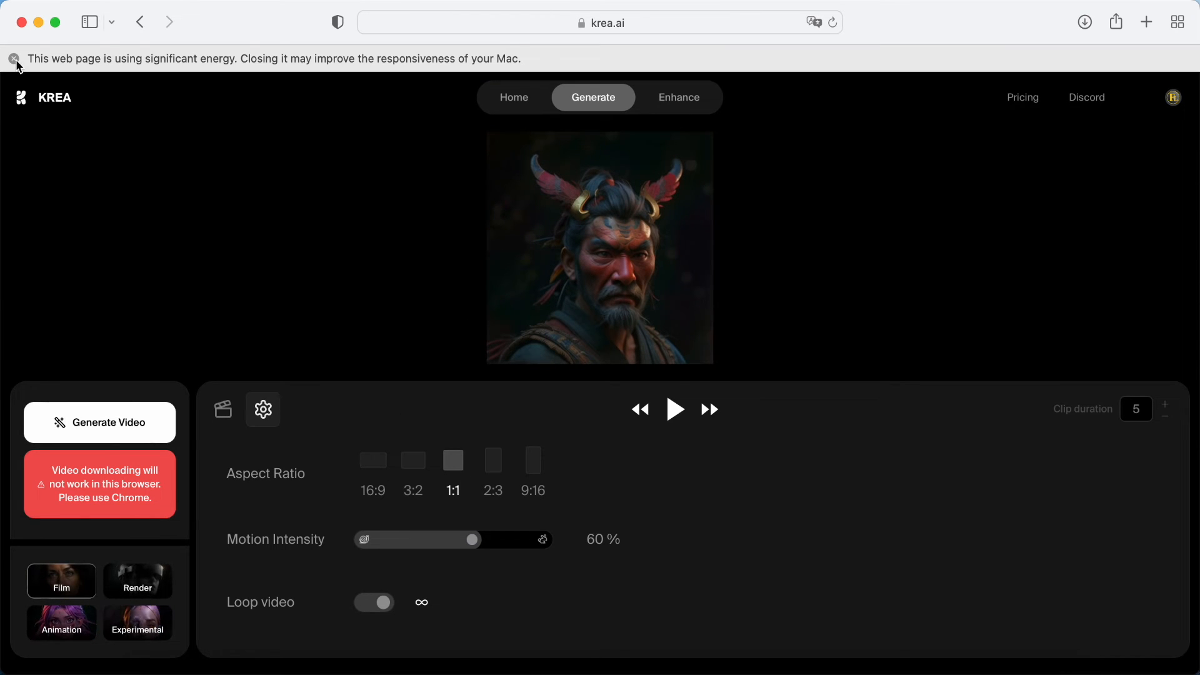
pyautogui.click(15, 60)
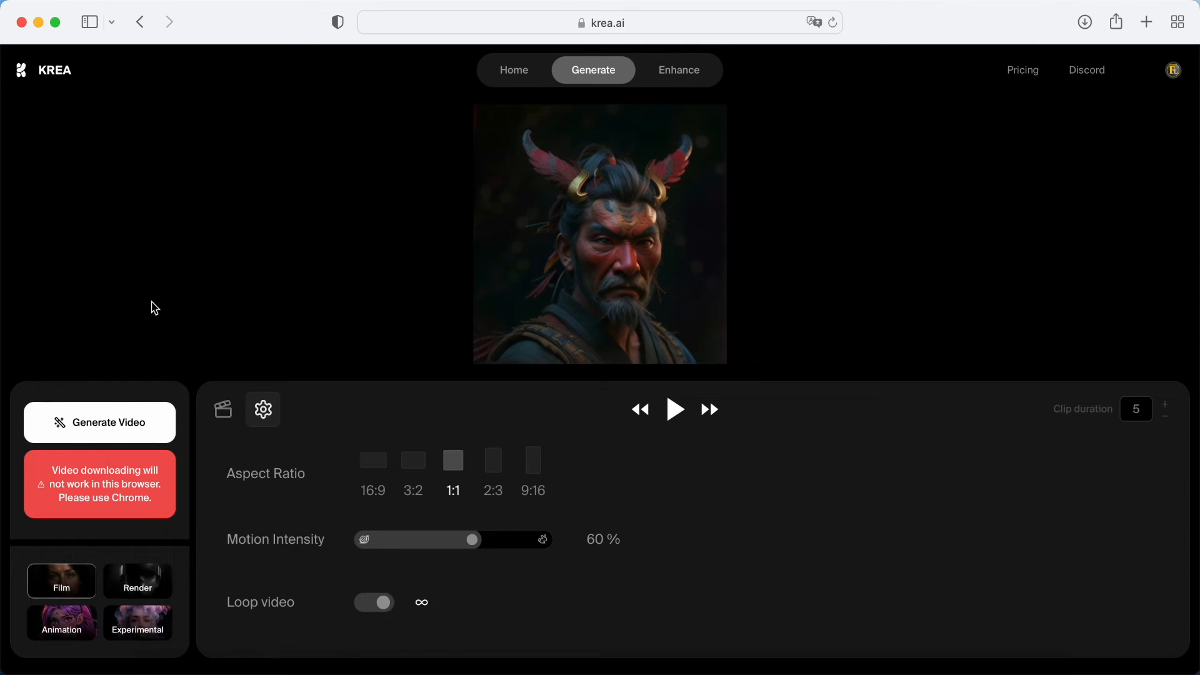
pyautogui.click(225, 410)
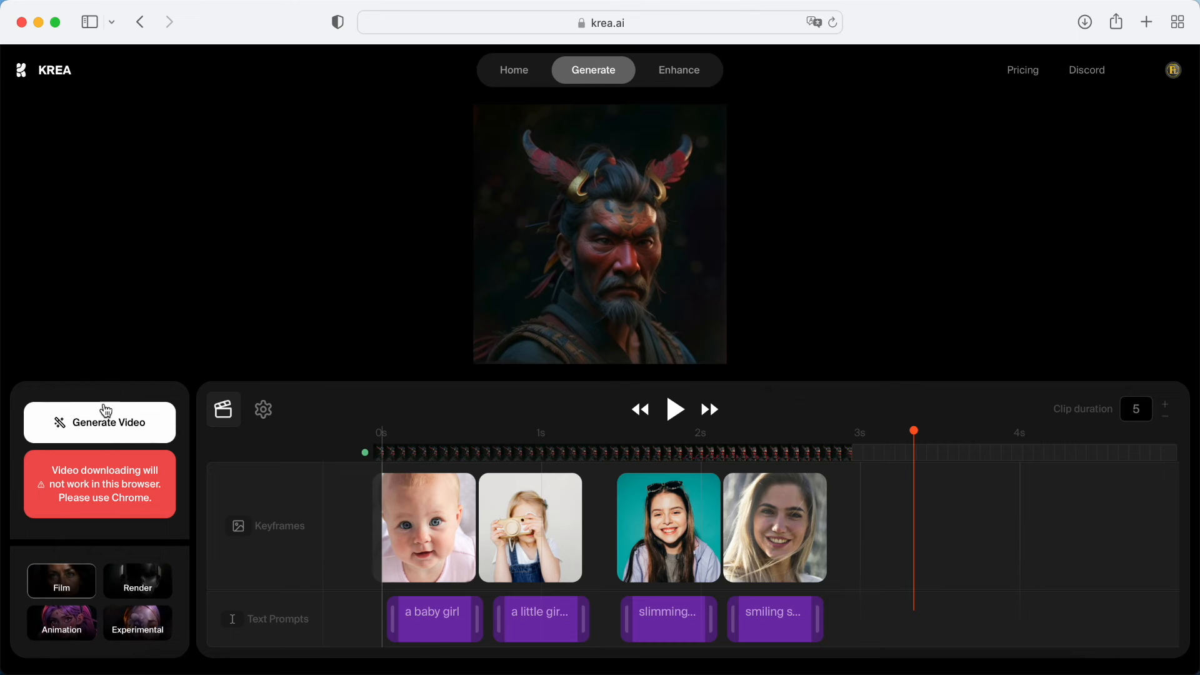
pyautogui.click(108, 429)
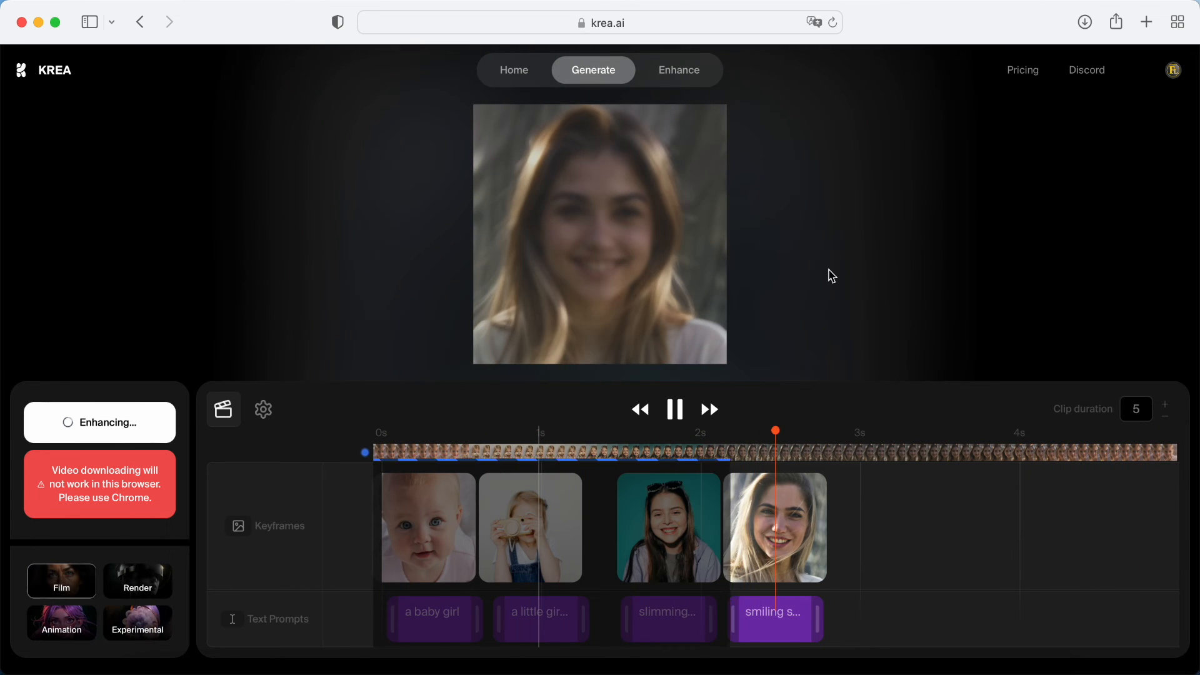
# Examine the playing morph preview up close and the generated frames along the whole timeline
pyautogui.scroll(5, 833, 276)
pyautogui.hscroll(7, 829, 269)
pyautogui.hscroll(-10, 828, 269)
pyautogui.hscroll(3, 828, 269)
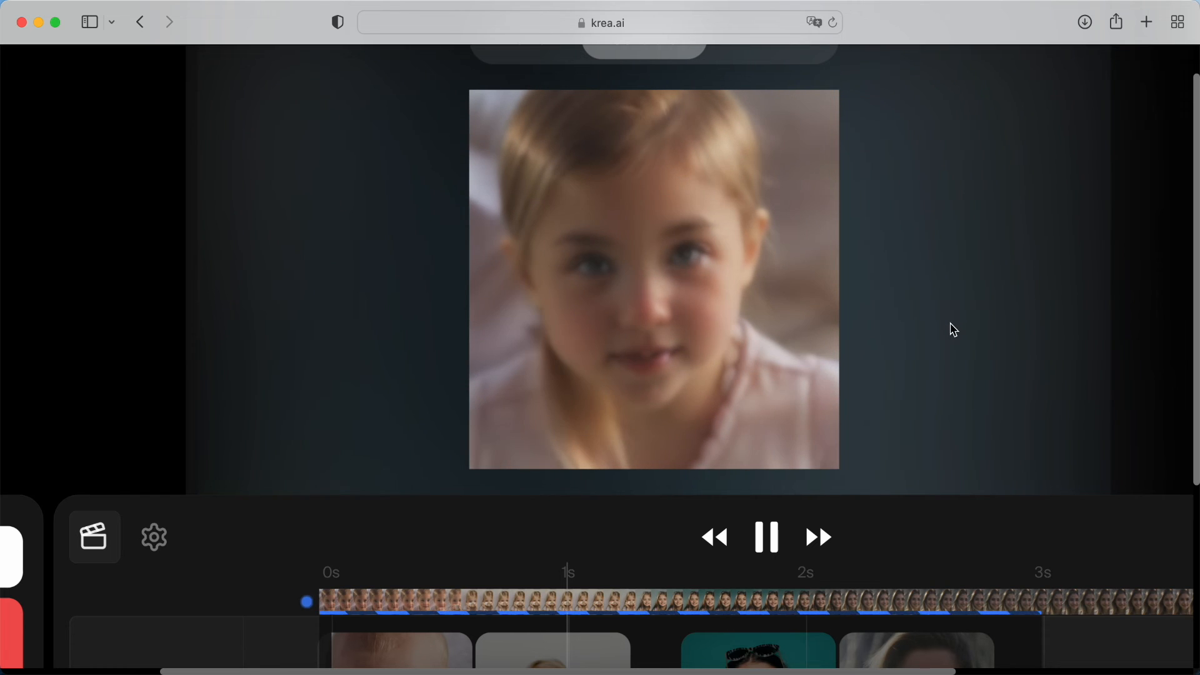
pyautogui.scroll(-5, 950, 324)
pyautogui.hscroll(-4, 869, 309)
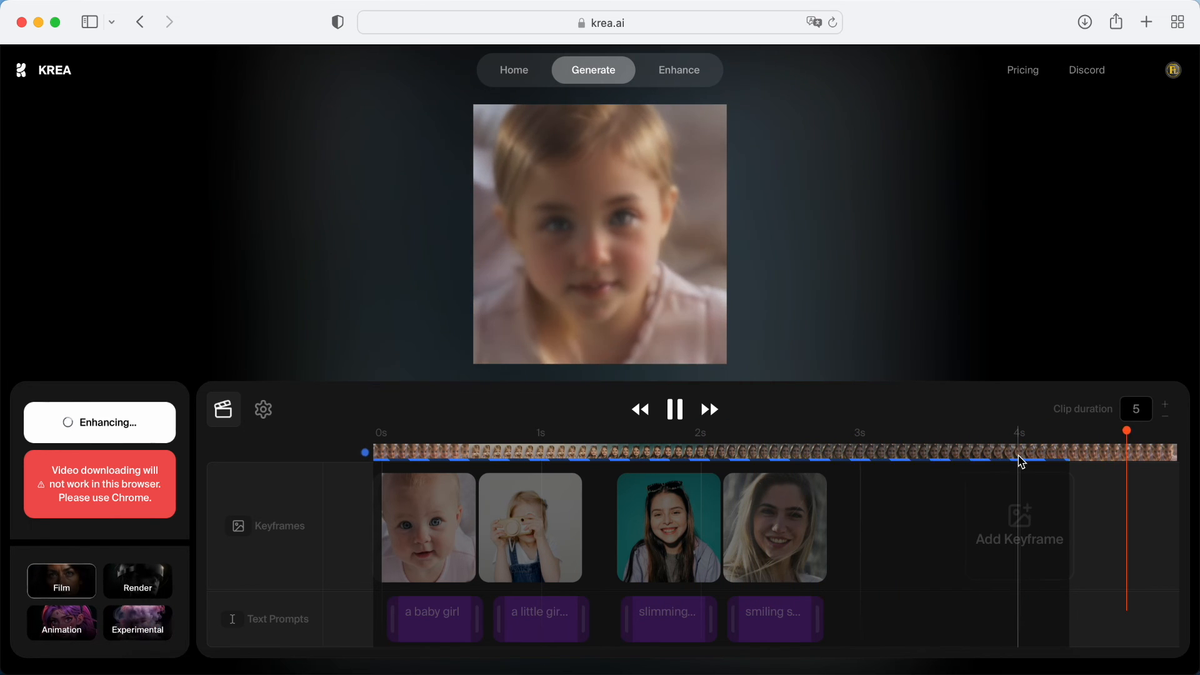
pyautogui.hscroll(1, 1022, 530)
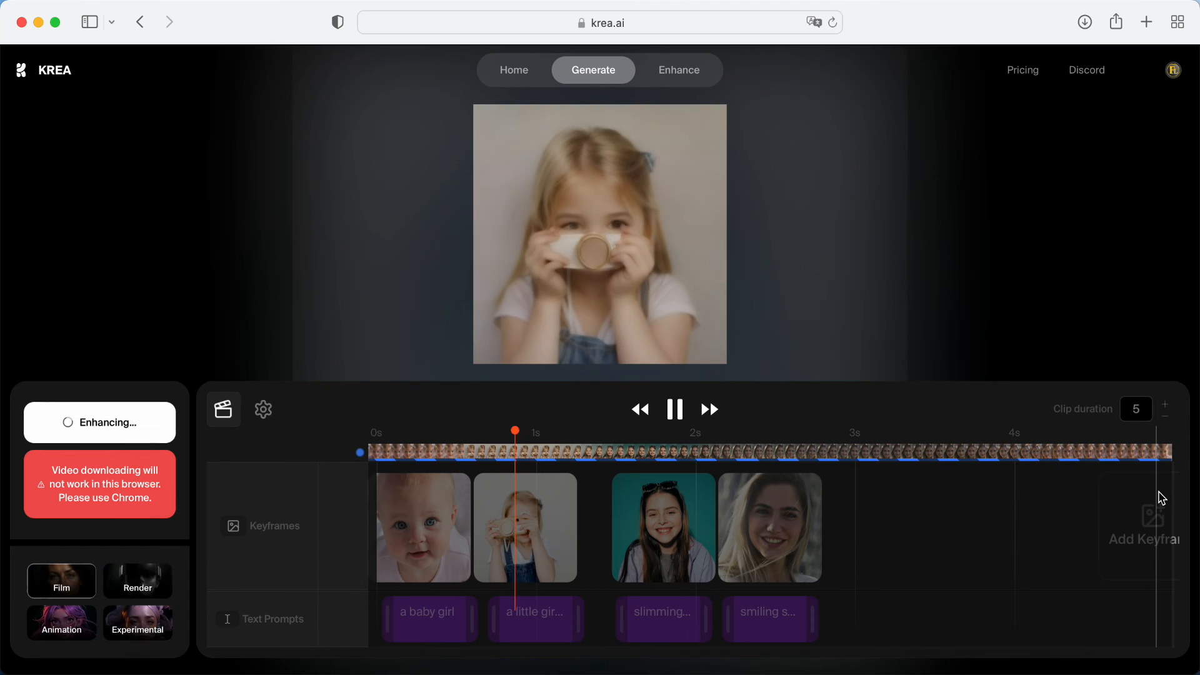